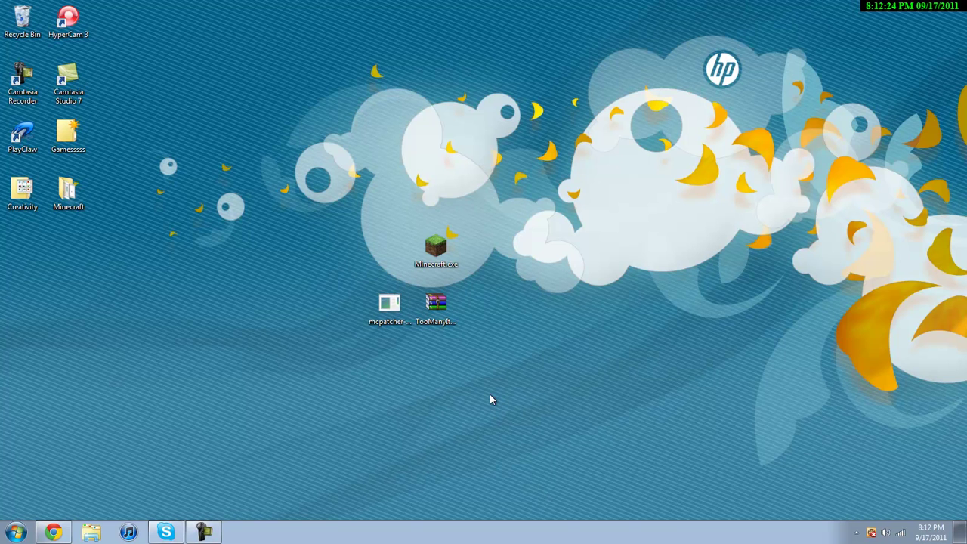
left_click_drag(490, 394, 210, 186)
left_click_drag(373, 205, 596, 390)
left_click_drag(591, 395, 482, 371)
left_click(484, 374)
left_click(390, 306)
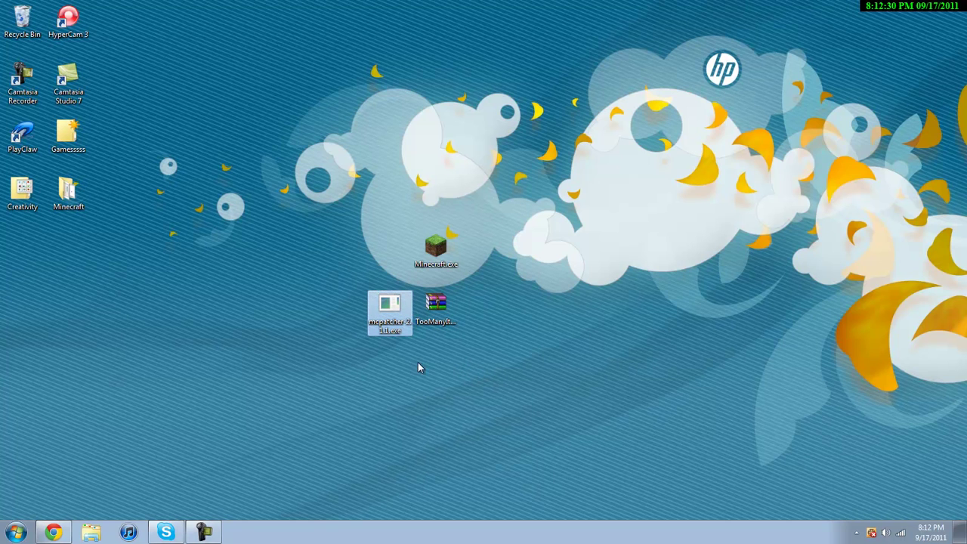
left_click(443, 327, "ctrl")
left_click(482, 311)
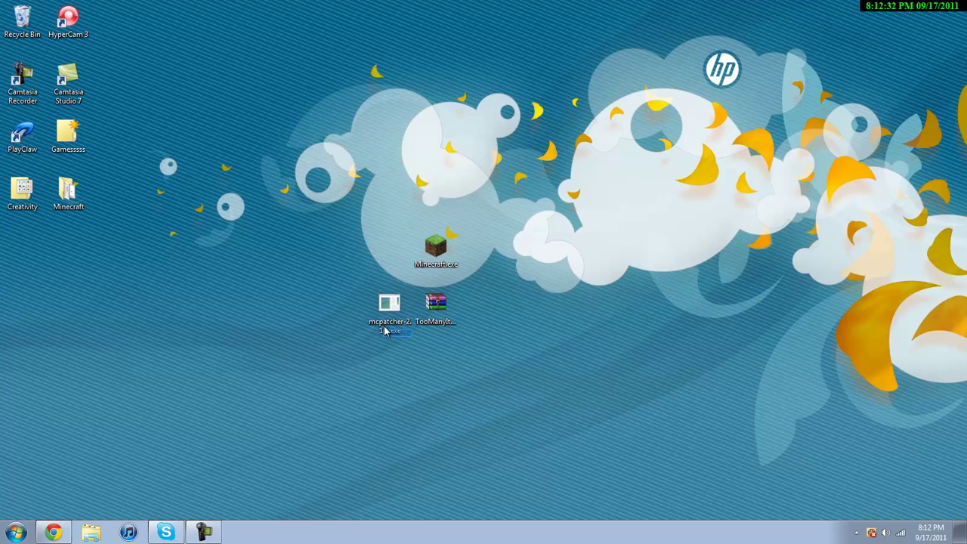
left_click_drag(319, 274, 567, 359)
left_click(569, 364)
Launch Minecraft, force a game update in the launcher options, log in with the remembered account, and close the game
double_click(459, 248)
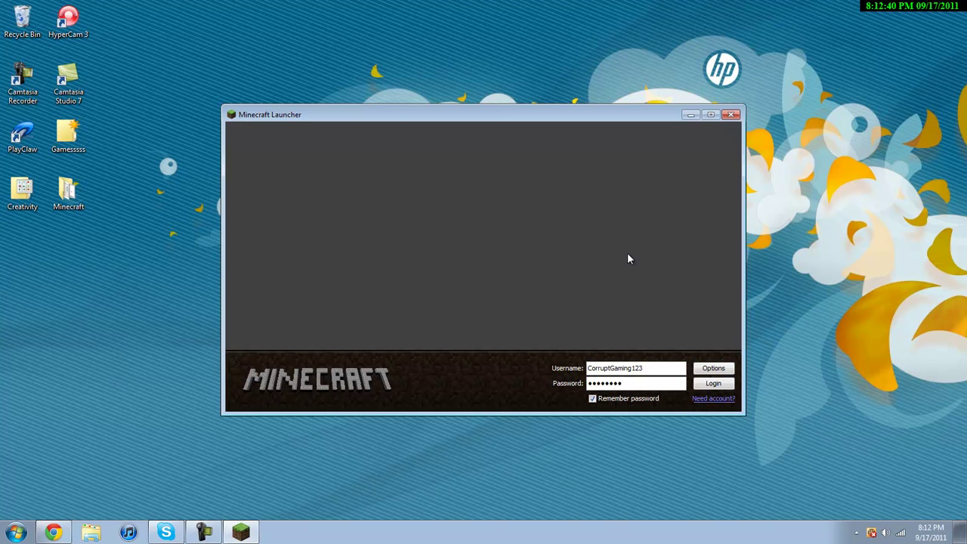
left_click(704, 371)
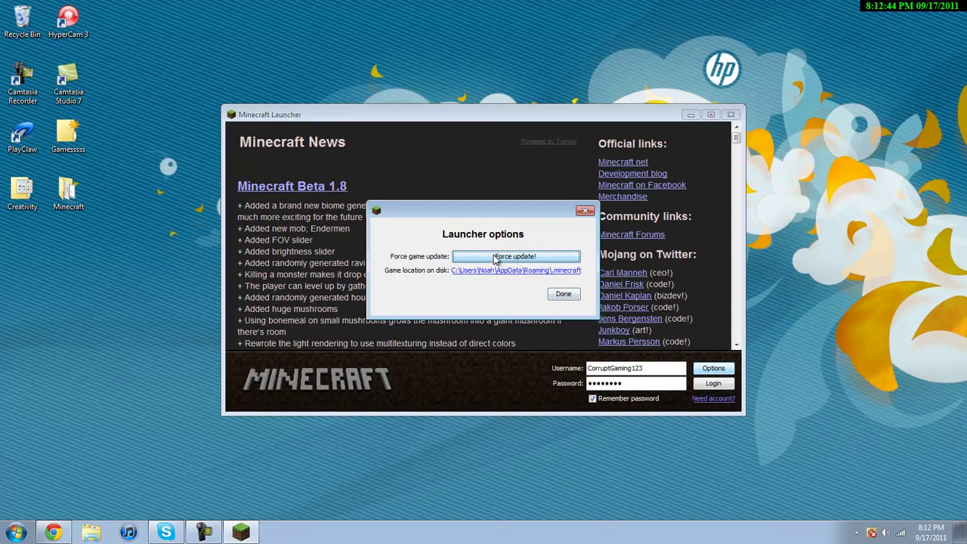
left_click(517, 259)
left_click(572, 297)
left_click(713, 385)
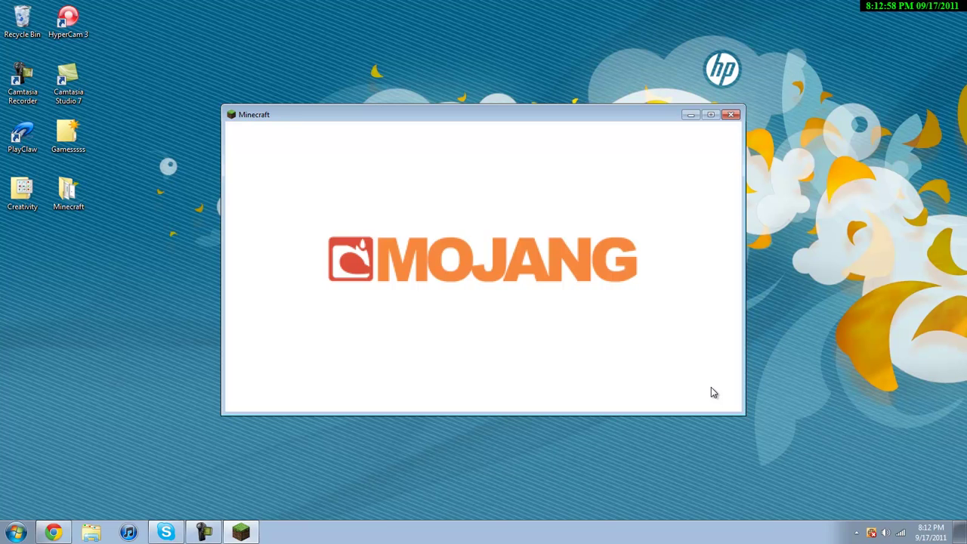
left_click(729, 121)
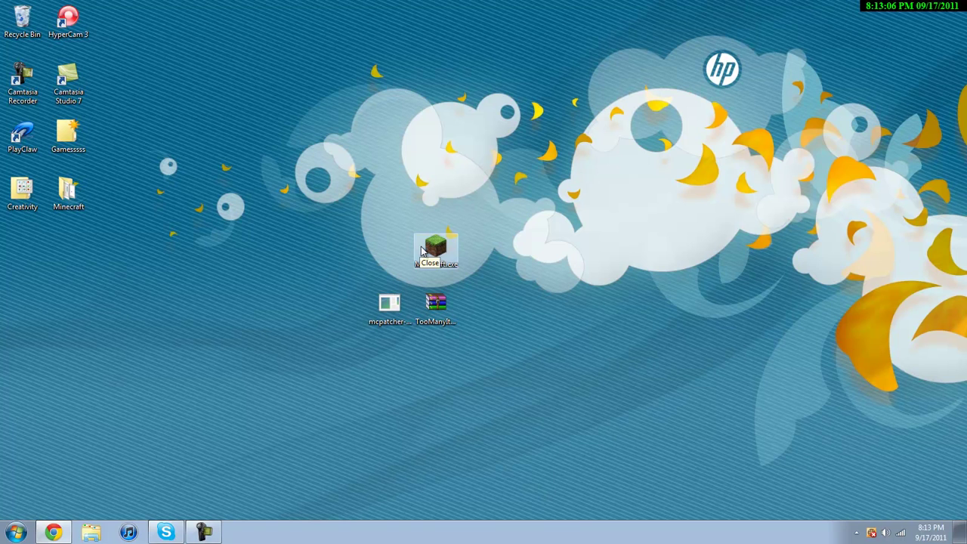
View the .minecraft folder through the launcher's game location link, and close the folder and the launcher
double_click(444, 254)
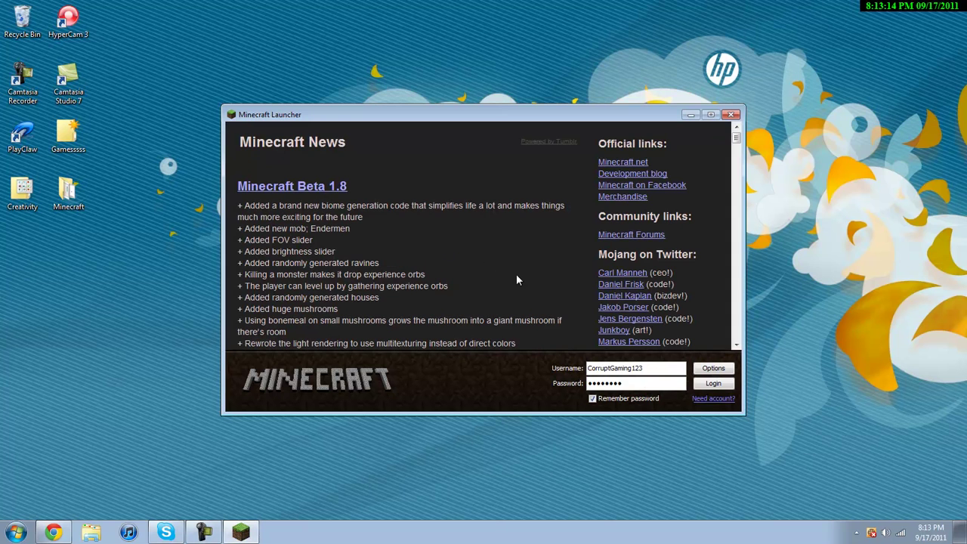
left_click(704, 370)
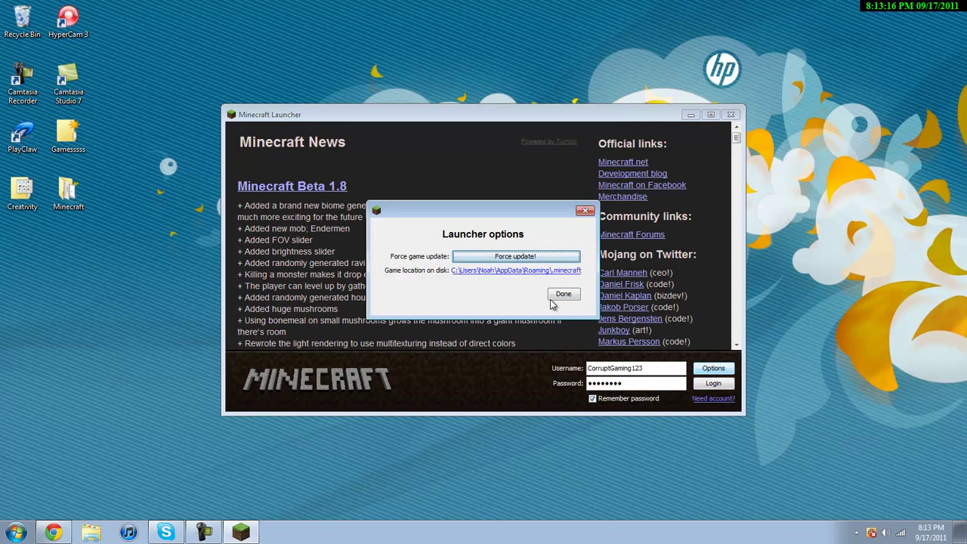
left_click(499, 277)
left_click_drag(350, 364, 353, 216)
left_click(371, 365)
left_click_drag(392, 144, 468, 148)
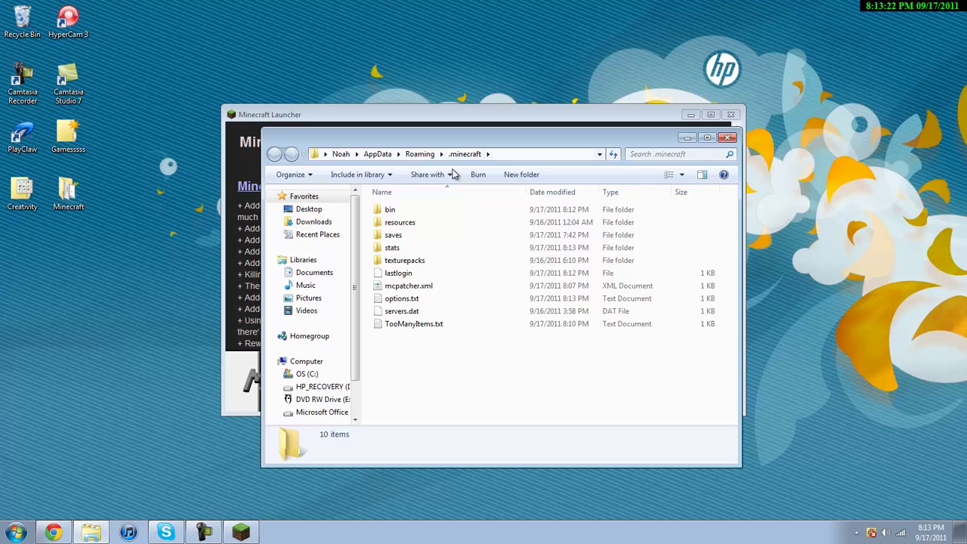
left_click(729, 139)
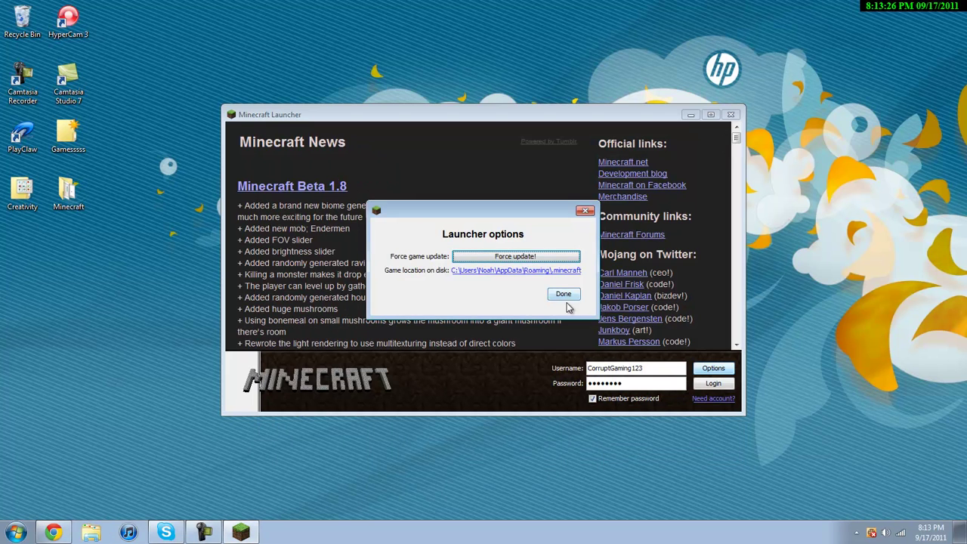
left_click(568, 300)
left_click(731, 115)
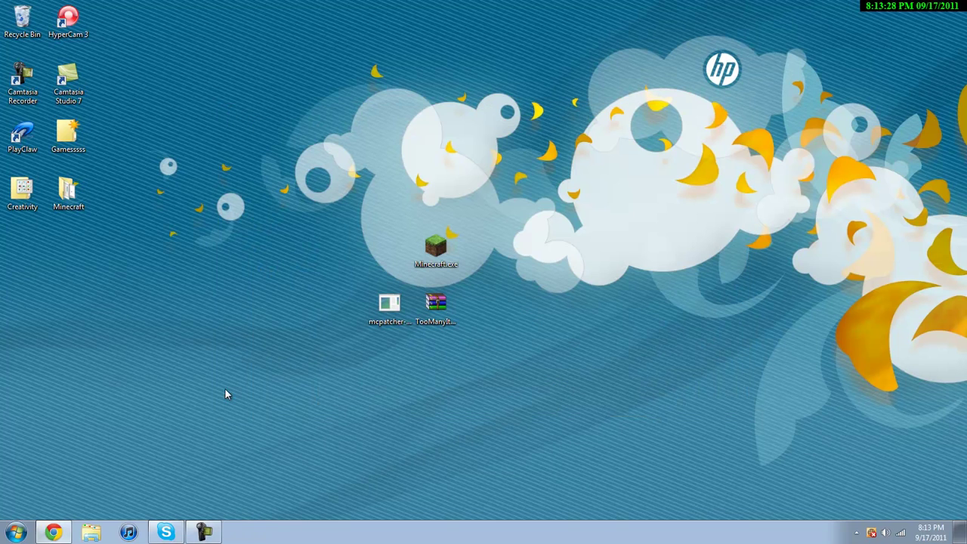
Open the .minecraft folder via Run with %appdata% and snap its window to the right half of the screen
left_click(15, 532)
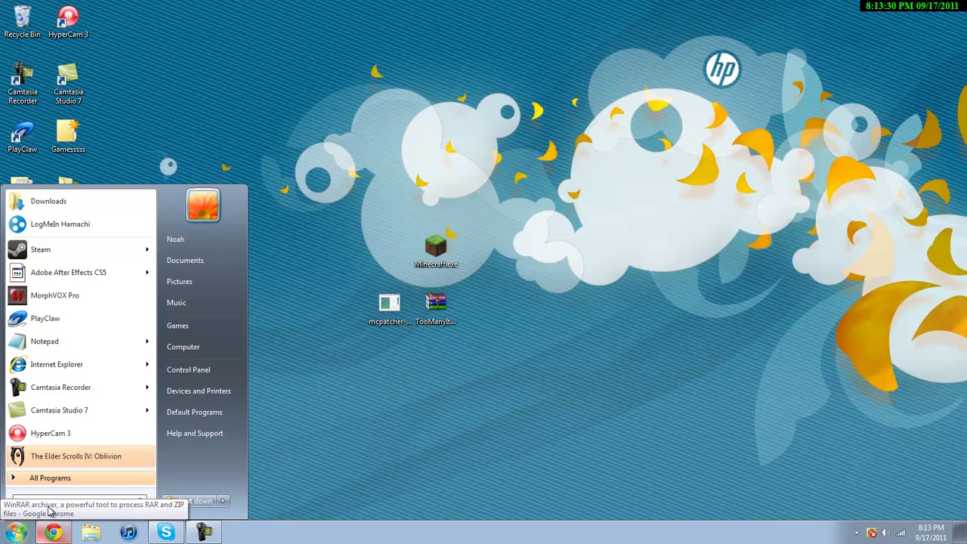
type("run")
key("Down")
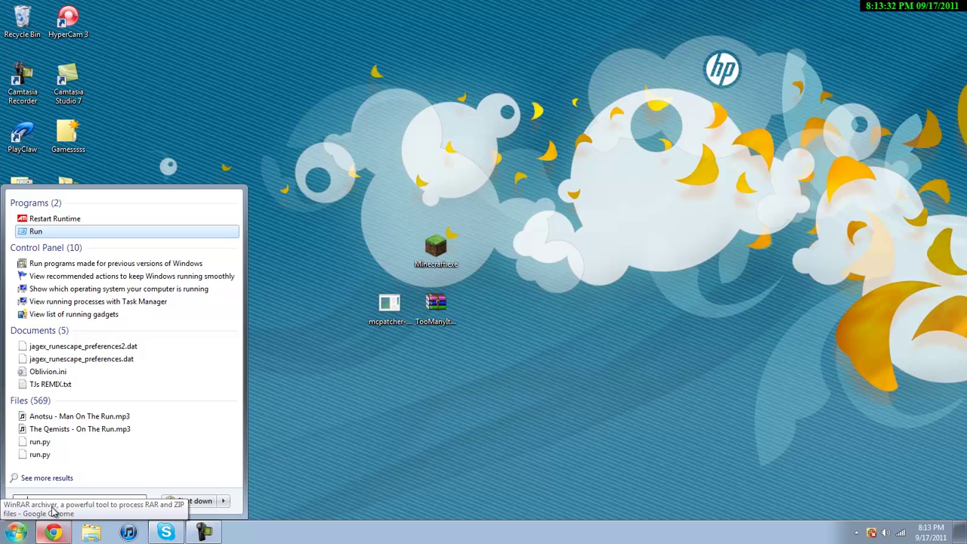
key("Return")
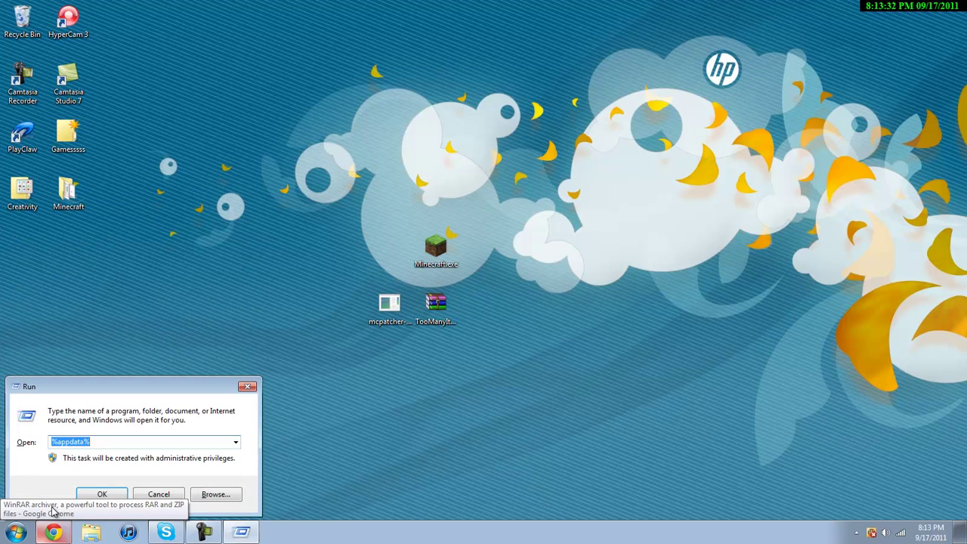
left_click(89, 495)
double_click(428, 212)
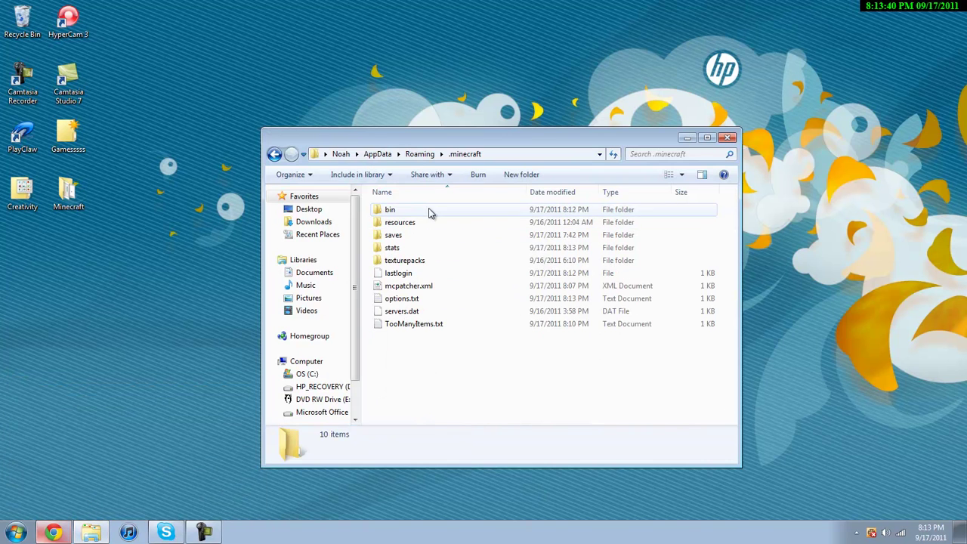
left_click_drag(592, 139, 965, 94)
Open the TooManyItems archive in WinRAR, snap it to the left half of the screen, and dismiss the licence reminder
double_click(435, 306)
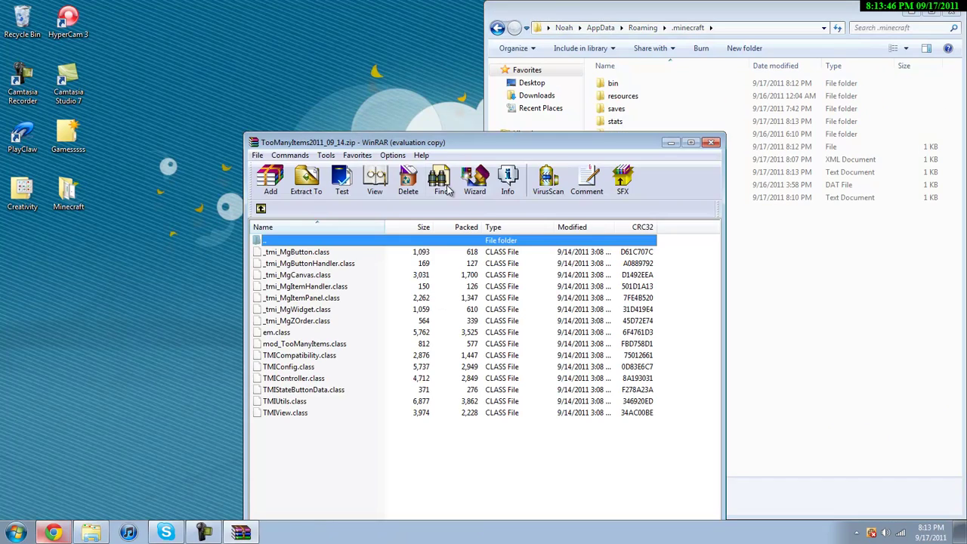
left_click_drag(456, 144, 1, 151)
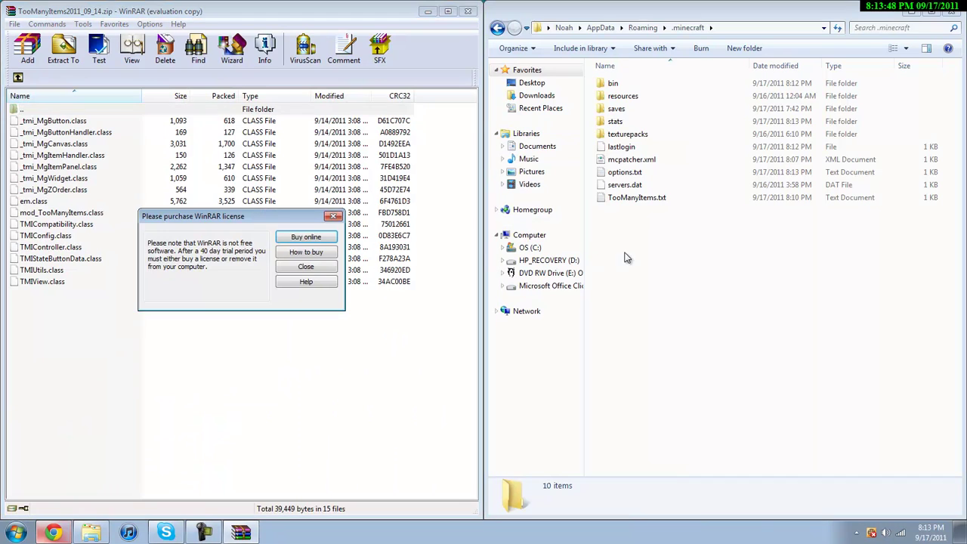
left_click(304, 267)
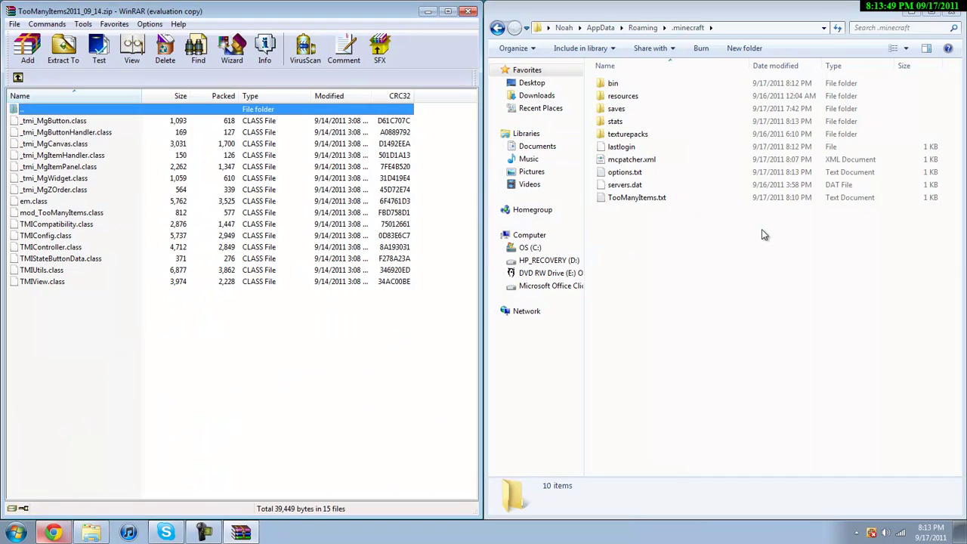
Open the bin folder inside .minecraft and select minecraft.jar
double_click(639, 85)
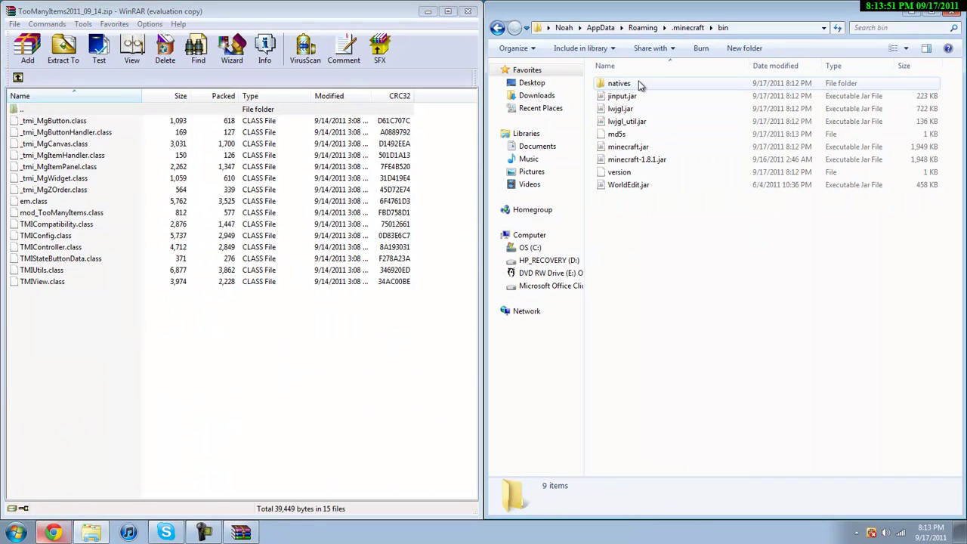
left_click(643, 148)
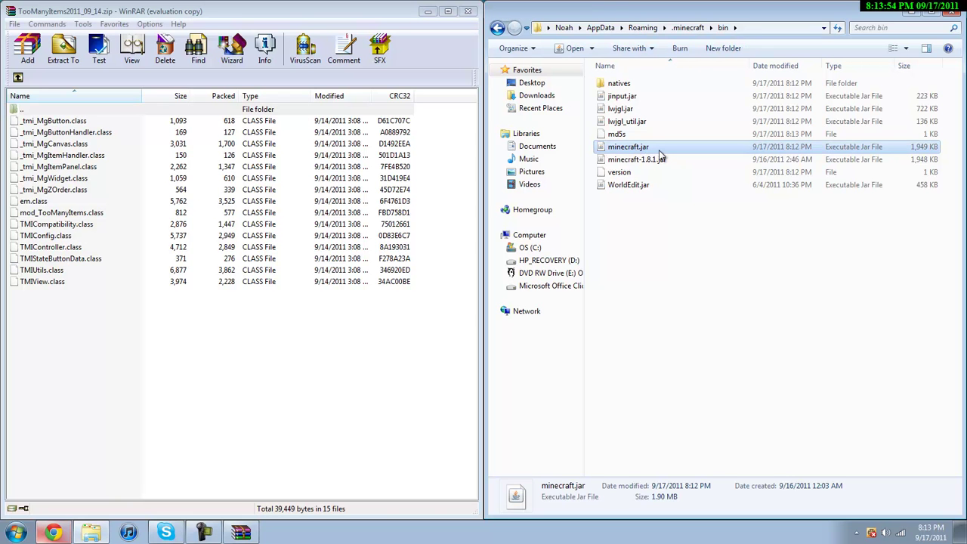
Switch to Chrome, examine the English 32 bit and 64 bit WinRAR downloads on rarlab.org, and close the browser
left_click(53, 532)
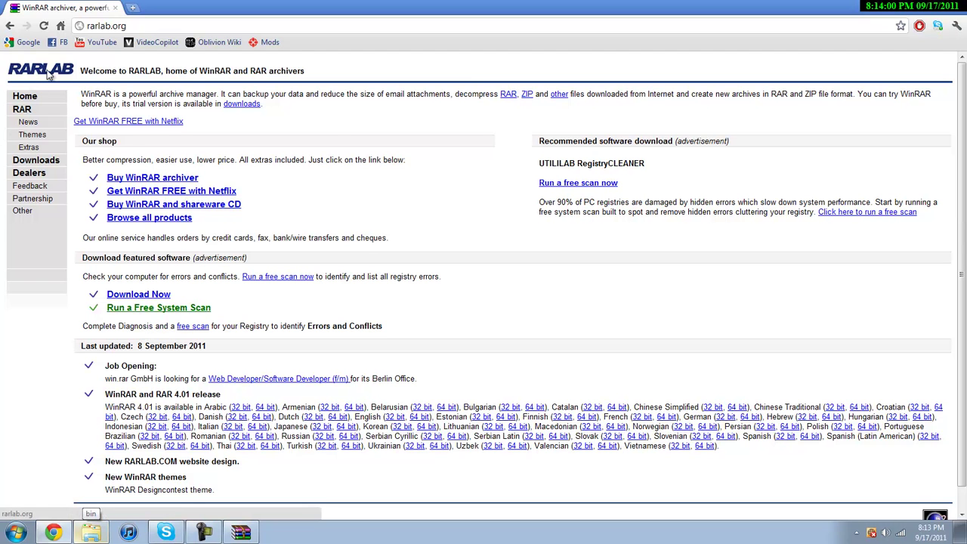
scroll(317, 114, "down", 1)
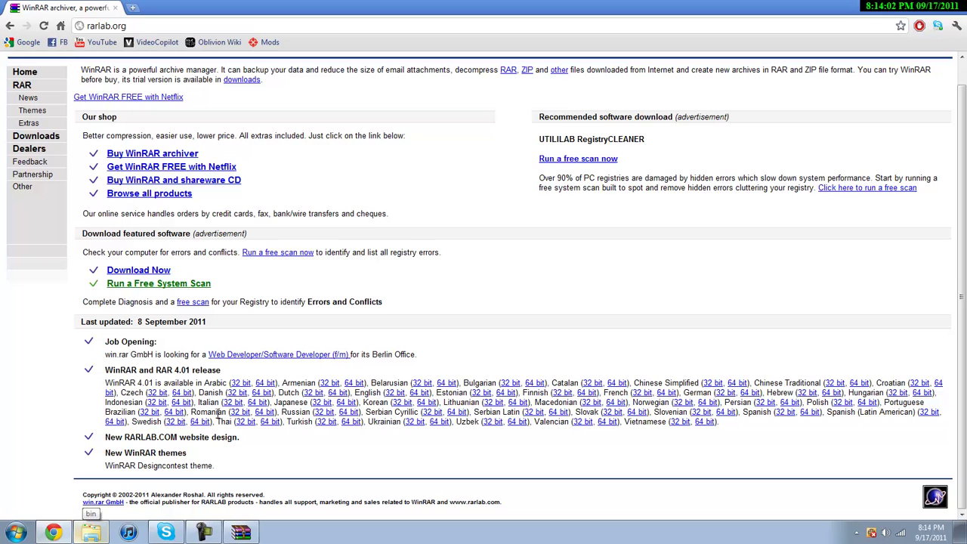
double_click(369, 392)
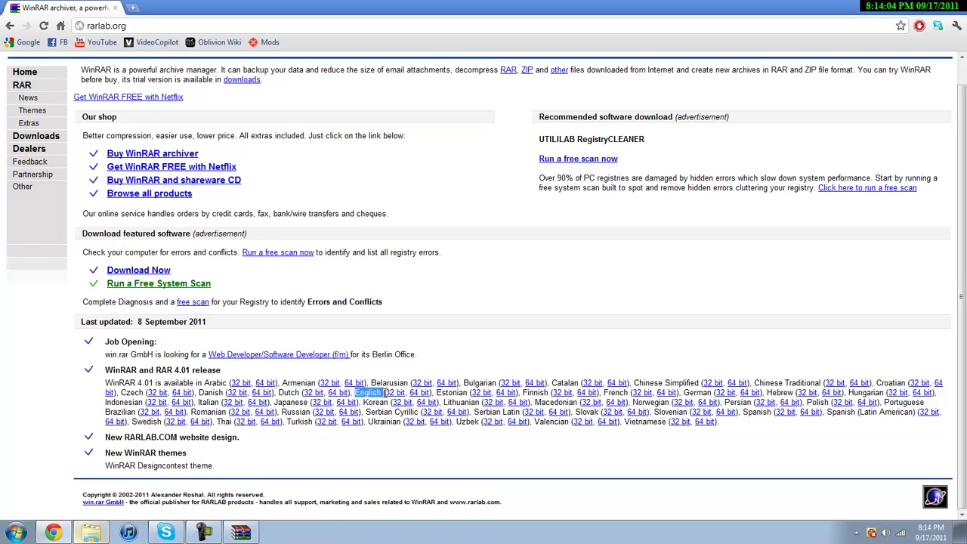
left_click_drag(384, 393, 427, 397)
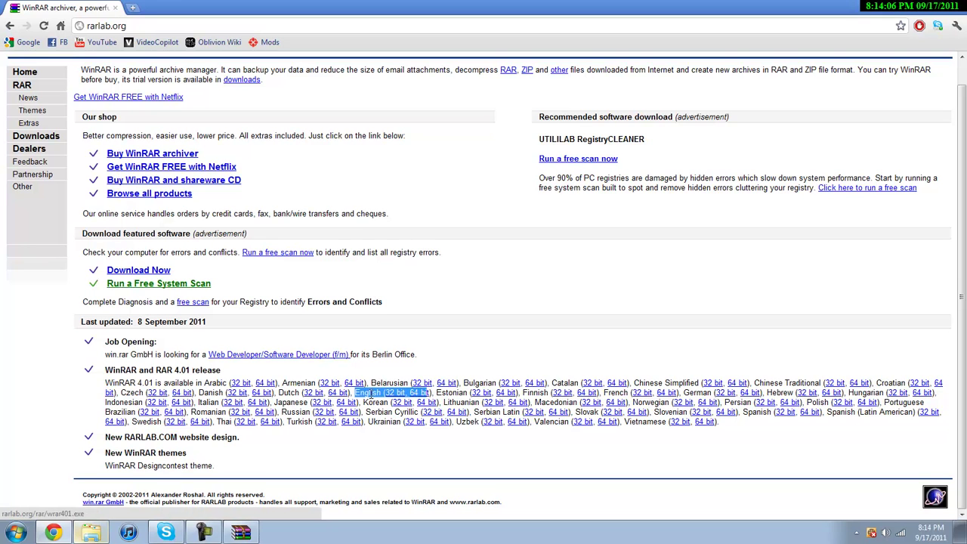
left_click(418, 373)
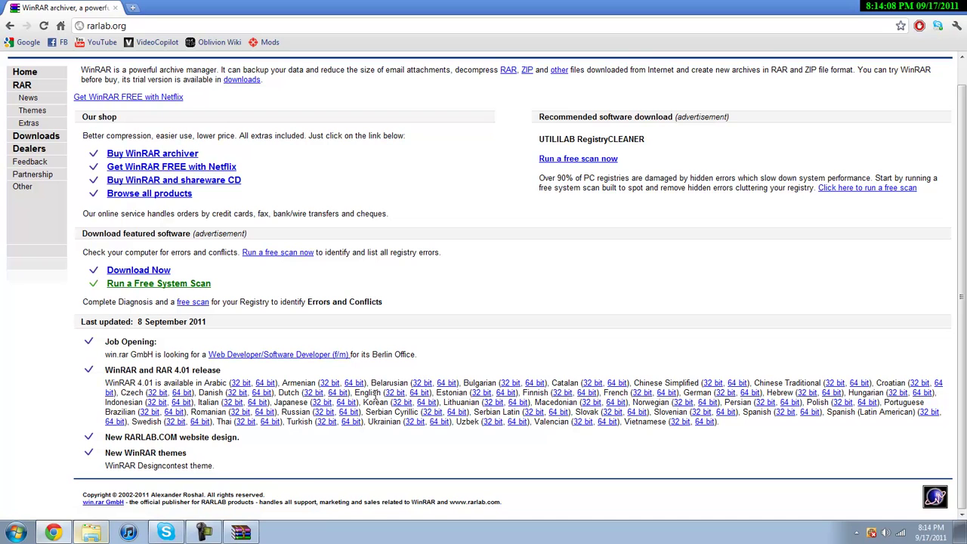
left_click(961, 6)
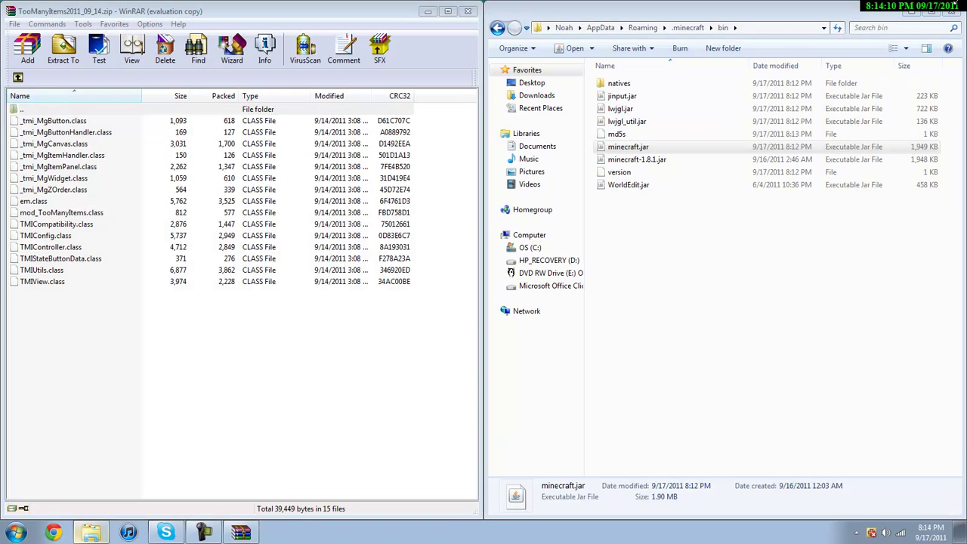
Open minecraft.jar with WinRAR archiver, snap it to the right half of the screen, and dismiss the licence reminder
right_click(645, 147)
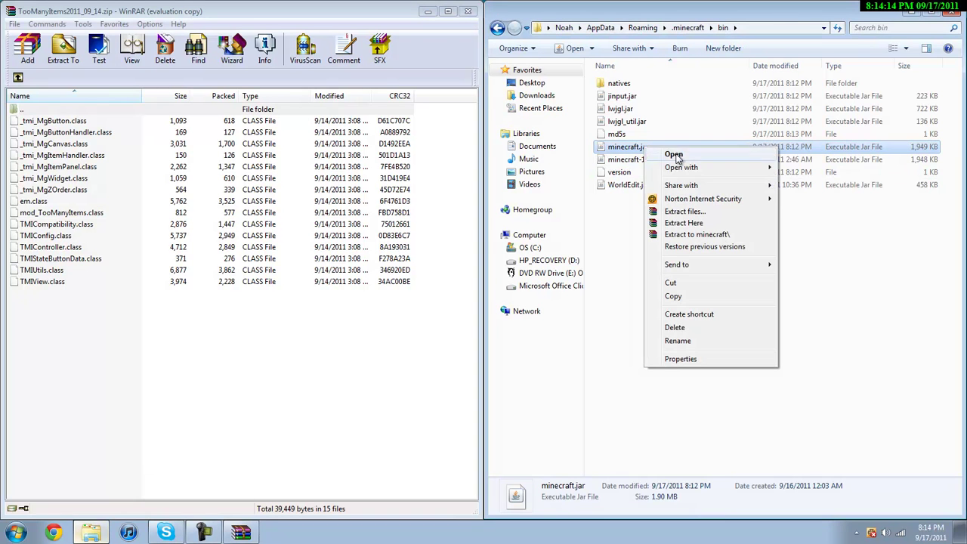
mouse_move(687, 169)
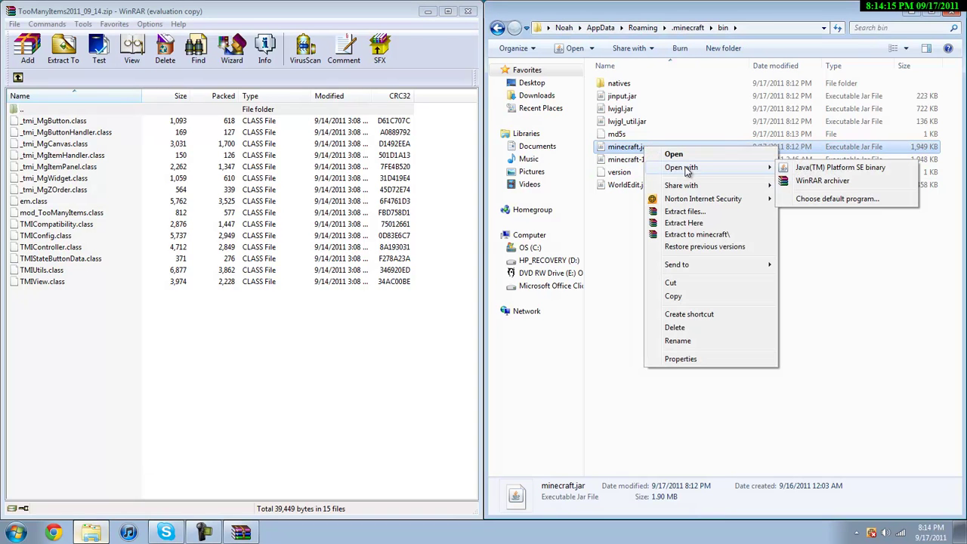
left_click(822, 181)
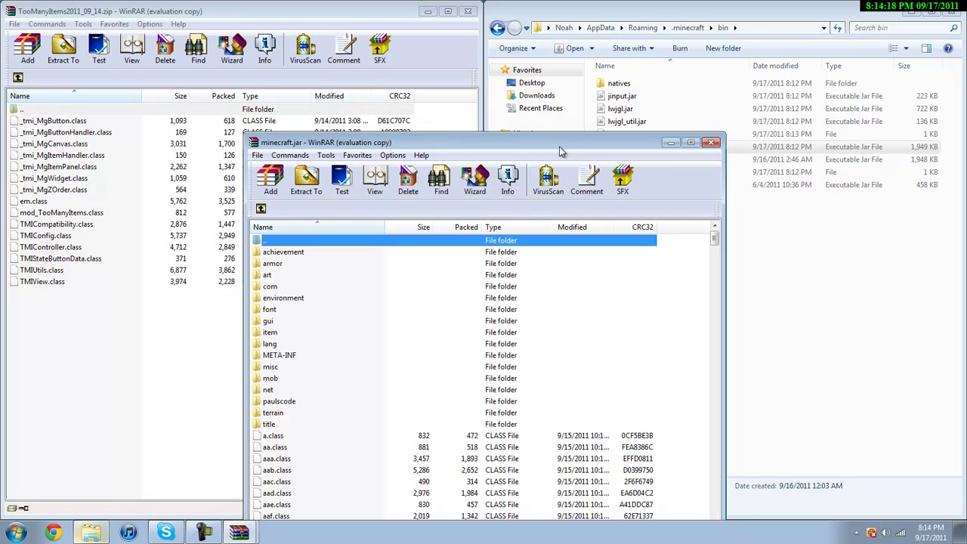
left_click_drag(559, 147, 964, 121)
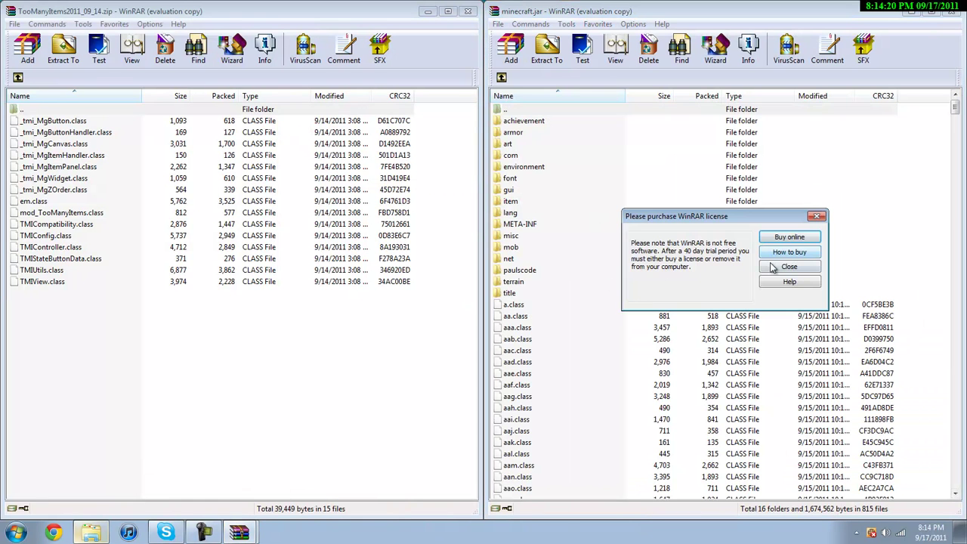
left_click(772, 267)
Try to copy all class files from the TooManyItems archive into minecraft.jar
left_click(550, 228)
left_click_drag(288, 319, 158, 119)
left_click(184, 336)
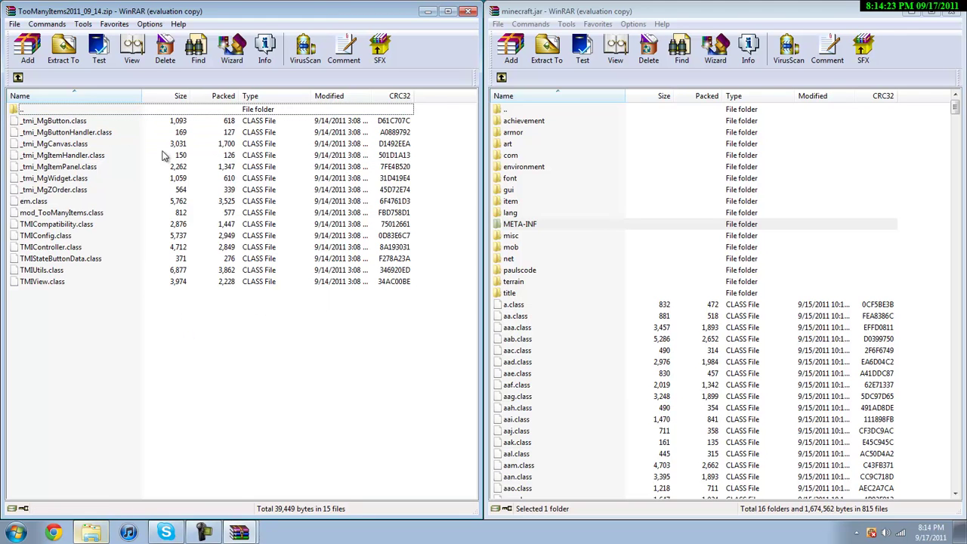
left_click_drag(186, 350, 144, 118)
left_click(176, 346)
left_click_drag(328, 345, 200, 115)
left_click_drag(200, 156, 639, 309)
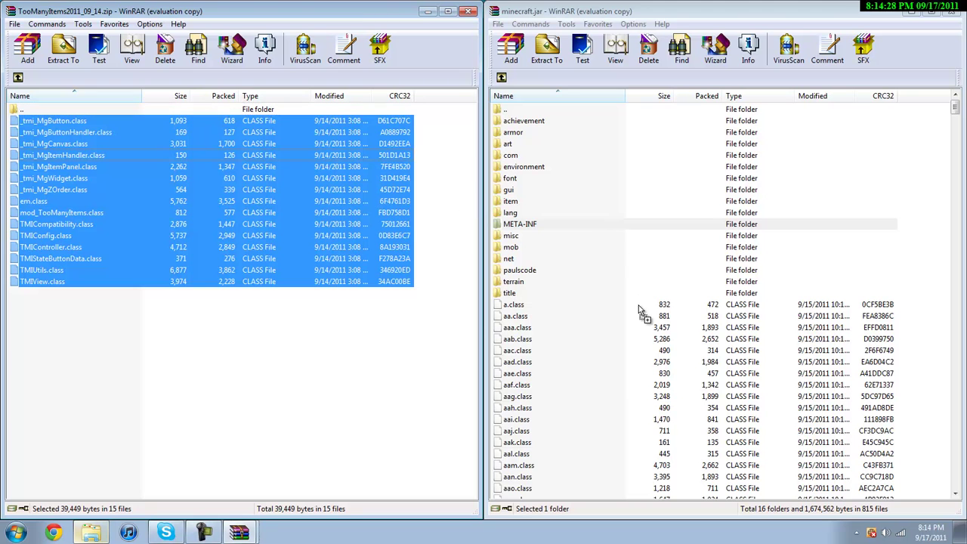
left_click_drag(255, 249, 278, 311)
left_click(278, 311)
Select the META-INF folder in minecraft.jar and minimize both WinRAR windows
left_click(568, 225)
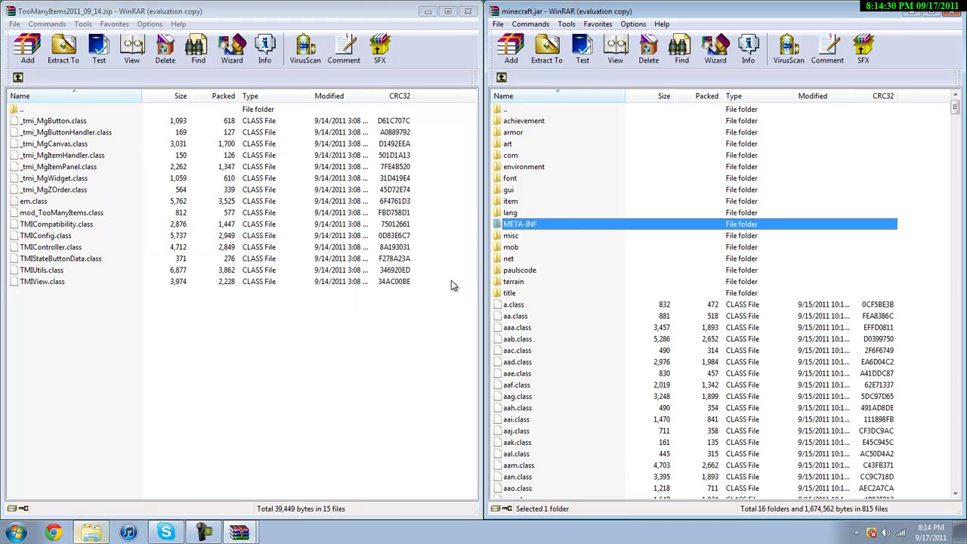
left_click(428, 12)
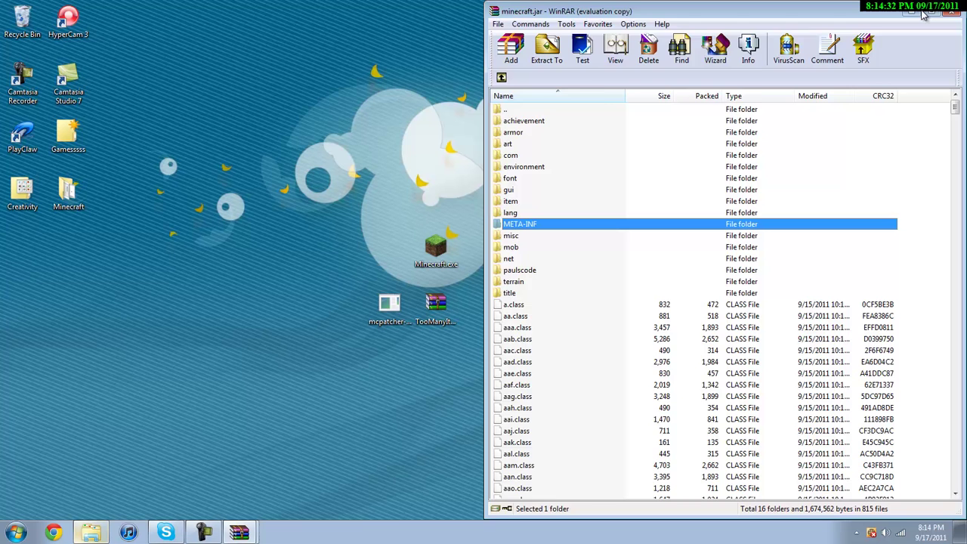
left_click(918, 15)
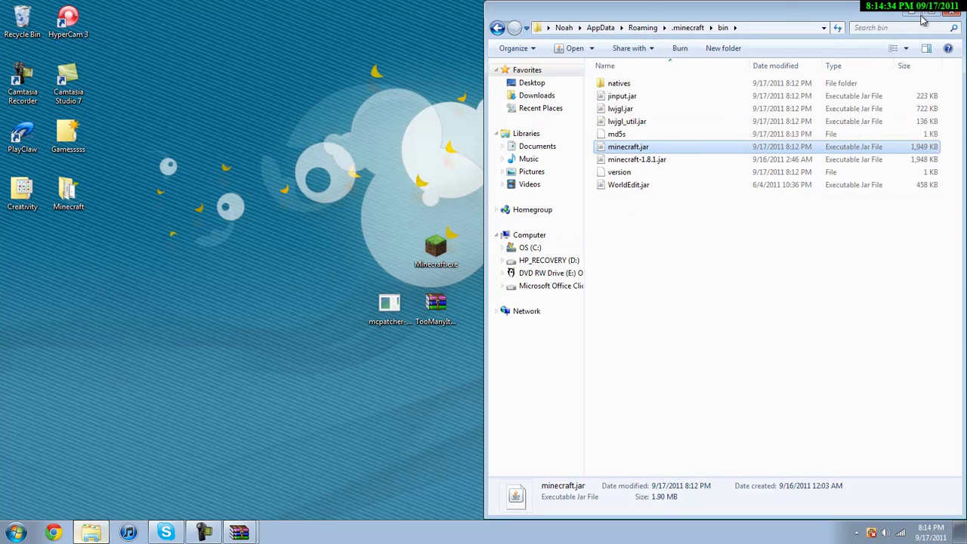
Run mcpatcher-2.1.1.exe, accept its warning, patch minecraft.jar with HD Textures and HD Font, and close the patcher
key("super+d")
double_click(400, 321)
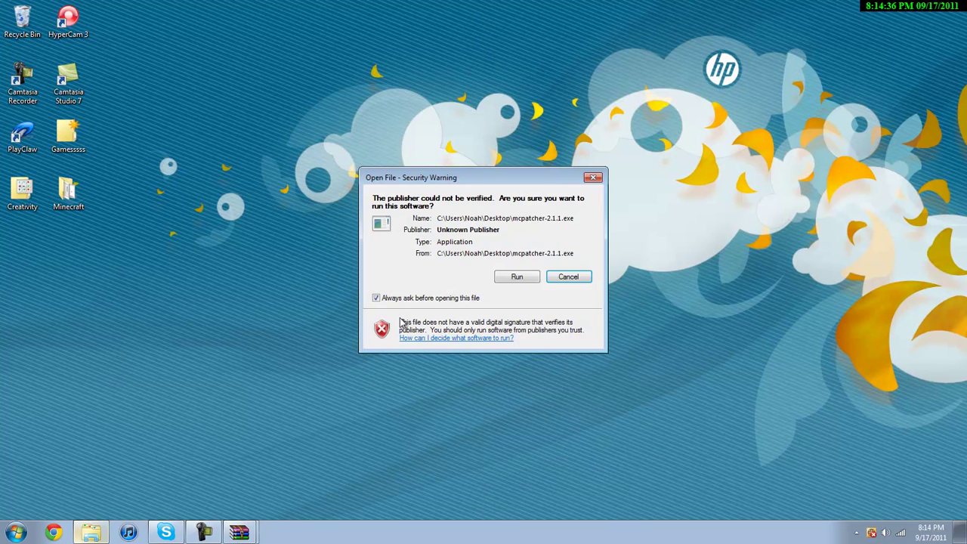
left_click(521, 278)
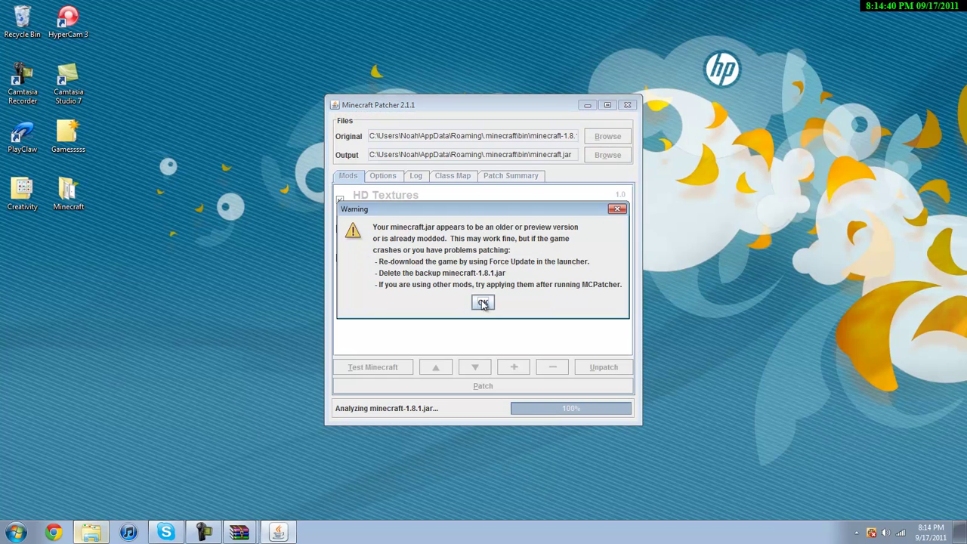
left_click(483, 303)
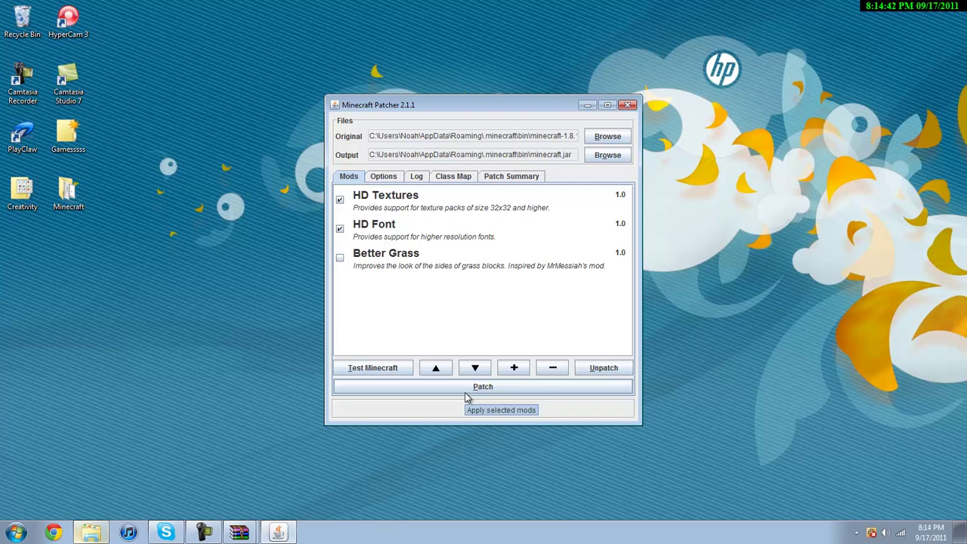
left_click(439, 392)
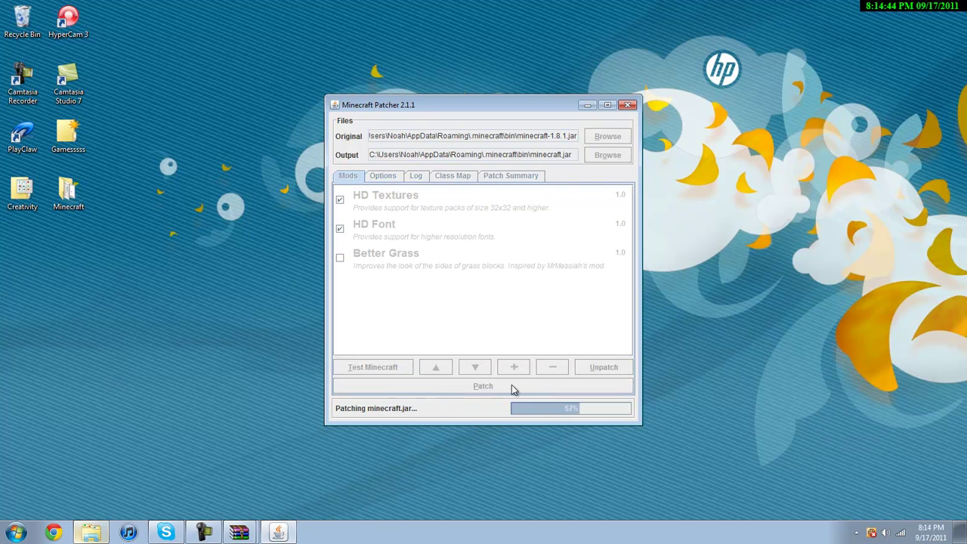
left_click(627, 107)
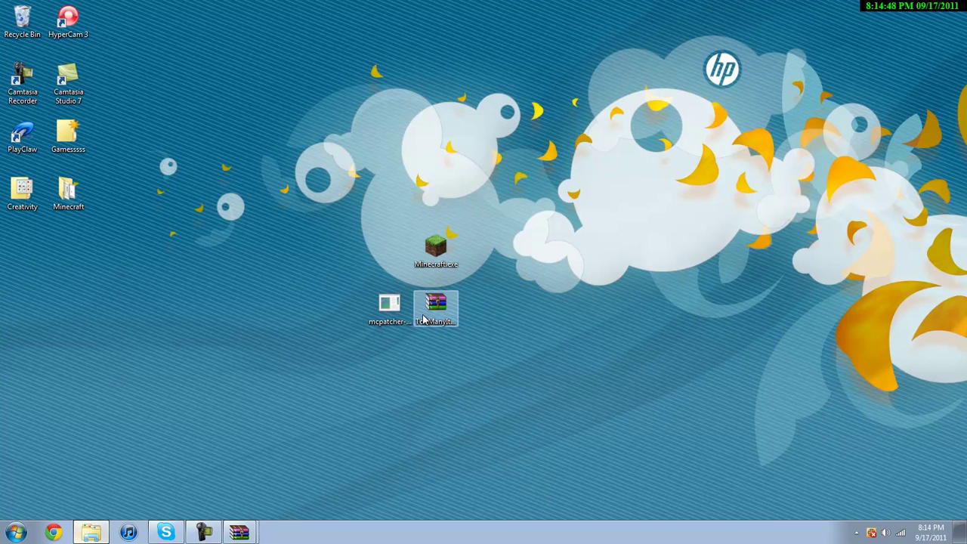
left_click(203, 530)
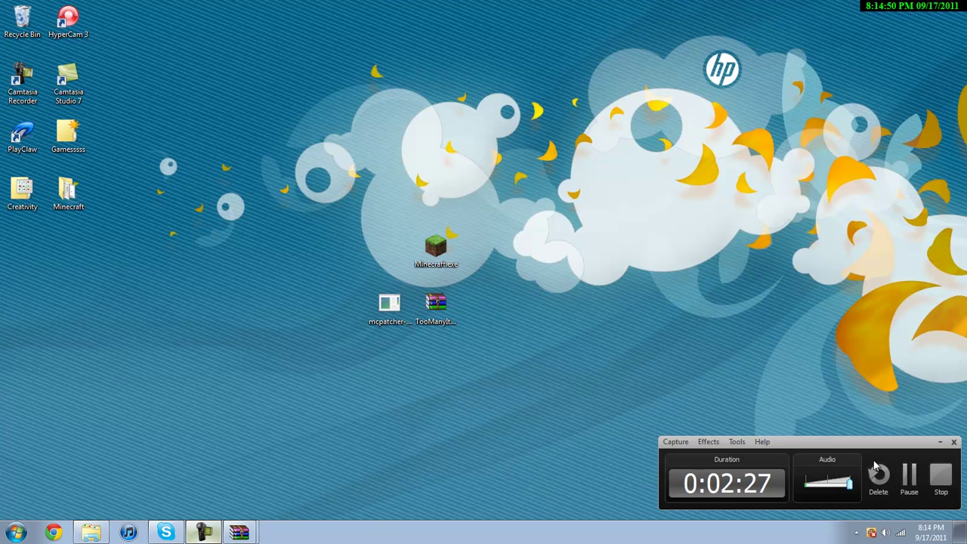
left_click(911, 481)
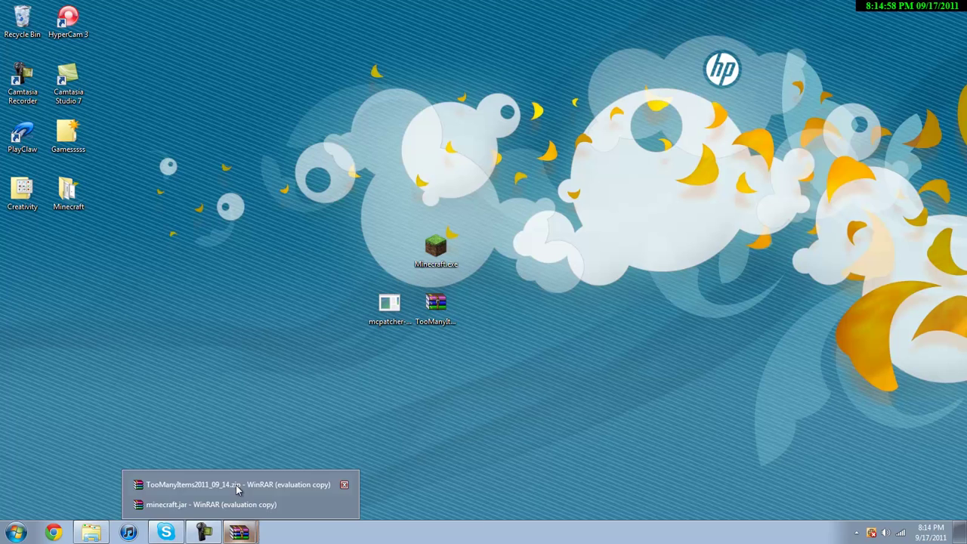
Restore the TooManyItems and minecraft.jar WinRAR windows and close the outdated minecraft.jar one
left_click(235, 478)
left_click(251, 506)
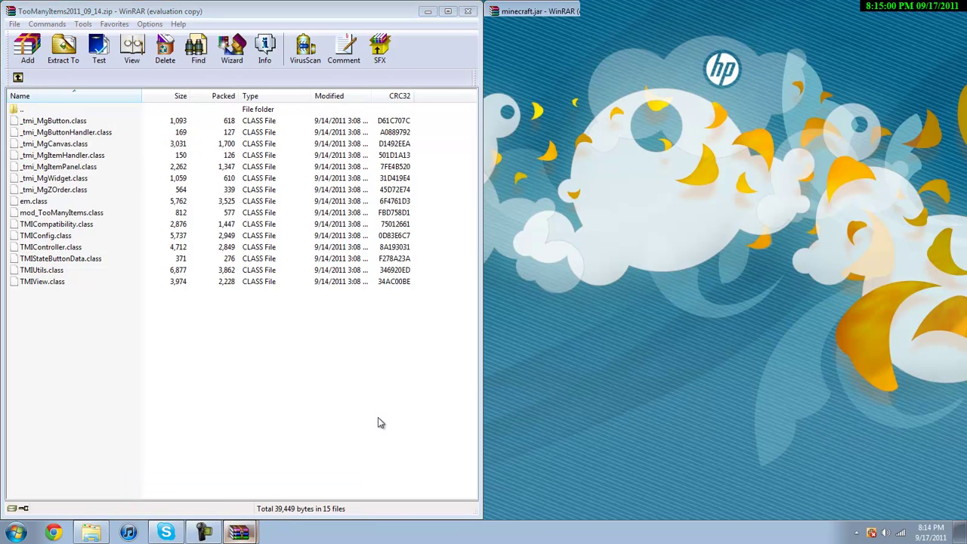
left_click(536, 226)
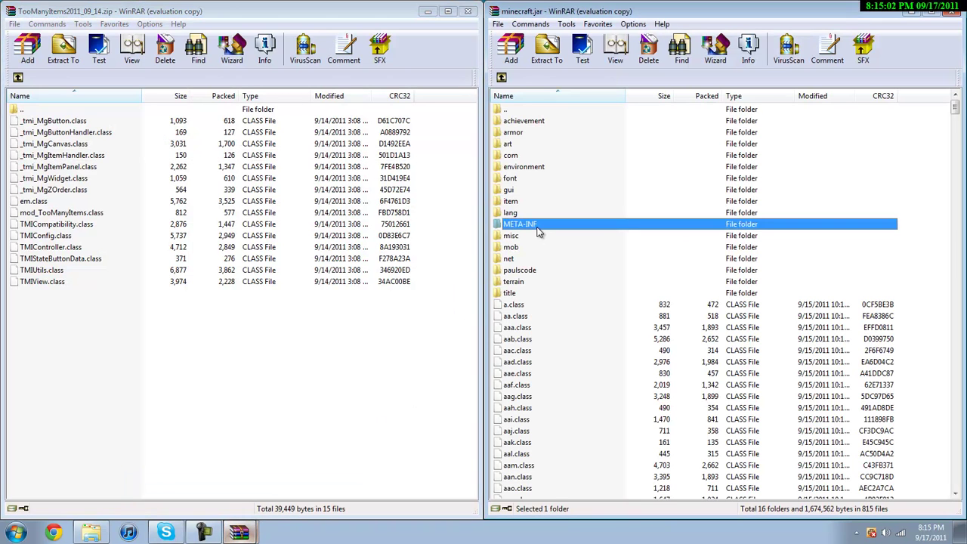
key("F2")
left_click(958, 13)
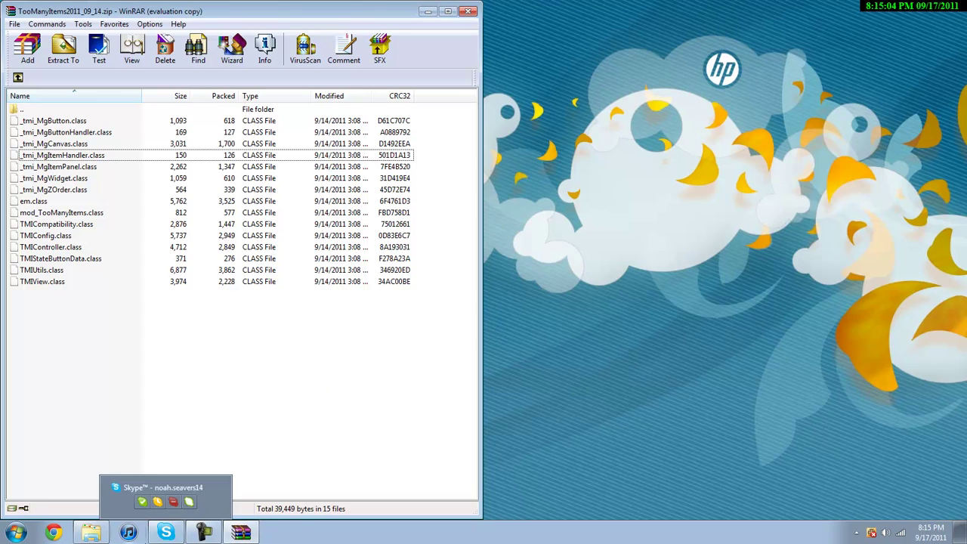
Reopen minecraft.jar from the bin folder with WinRAR, dismiss the licence reminder, and snap the window to the right half of the screen
left_click(91, 532)
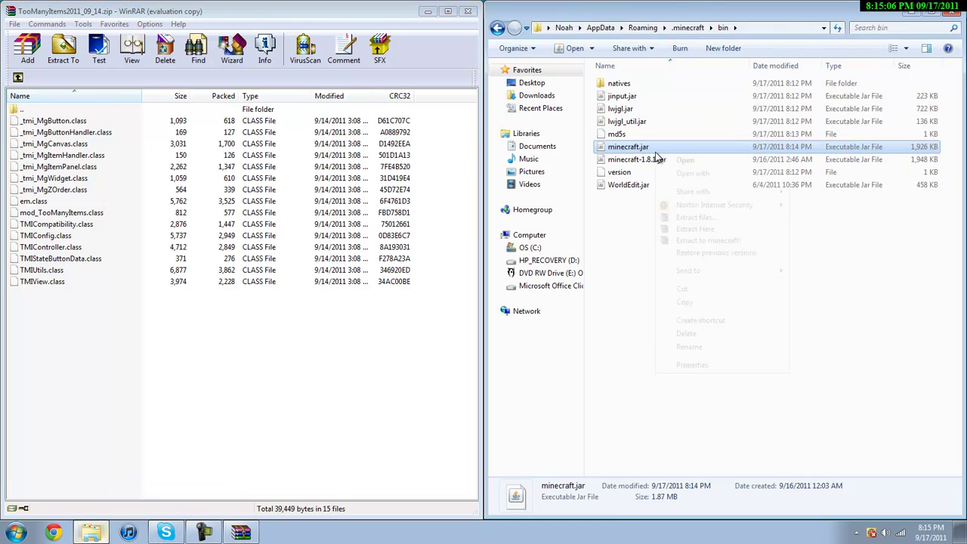
right_click(655, 151)
mouse_move(725, 173)
left_click(833, 186)
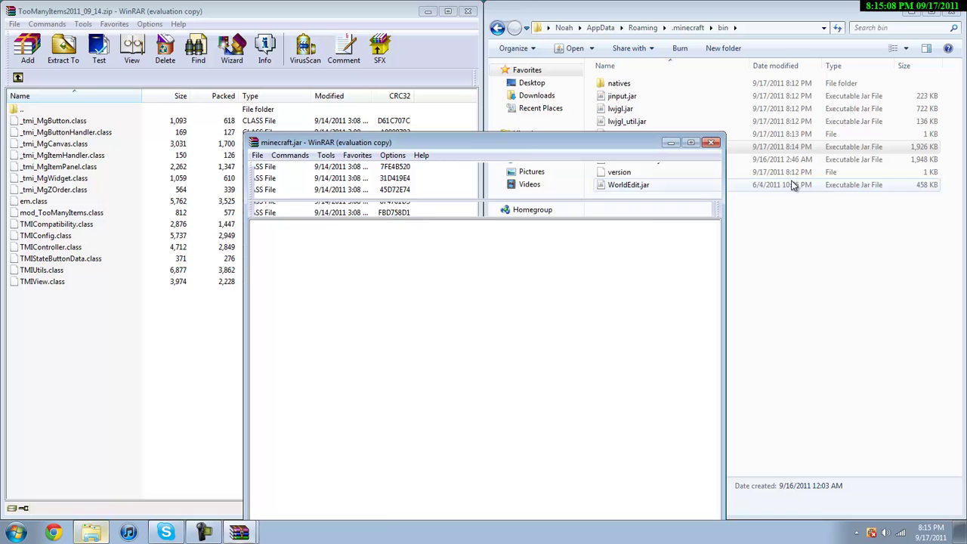
left_click_drag(527, 149, 927, 148)
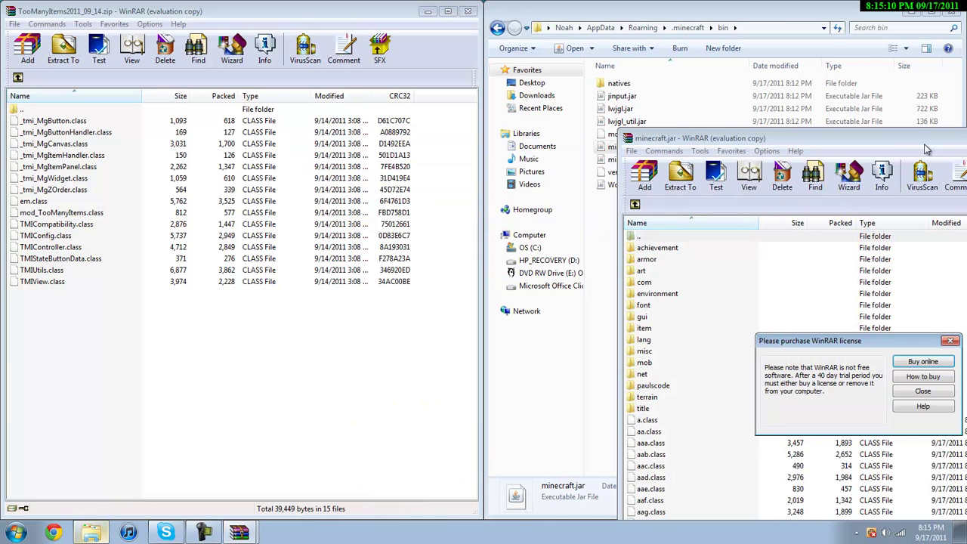
left_click(938, 389)
left_click_drag(657, 139, 966, 151)
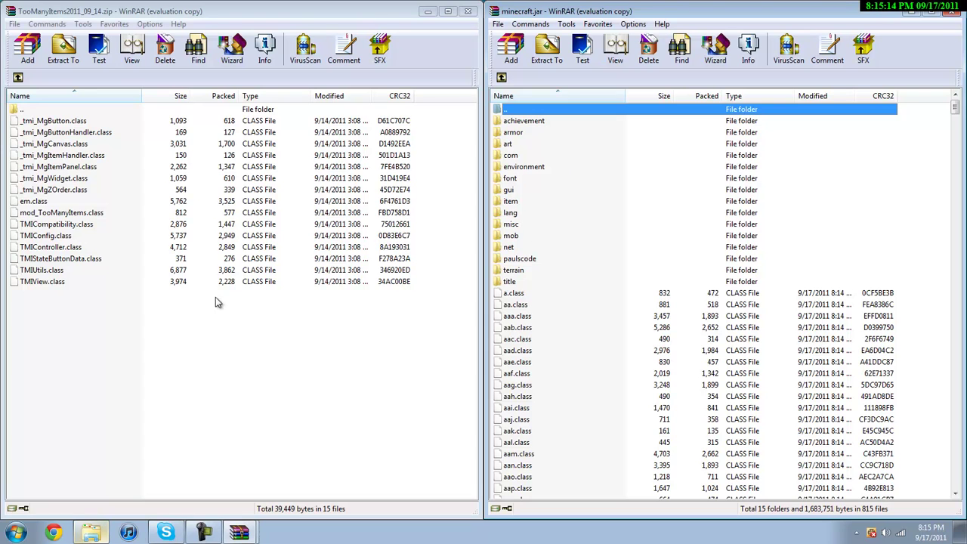
Copy all class files from the TooManyItems archive into minecraft.jar, using the Add and replace files update mode
left_click_drag(169, 313, 33, 121)
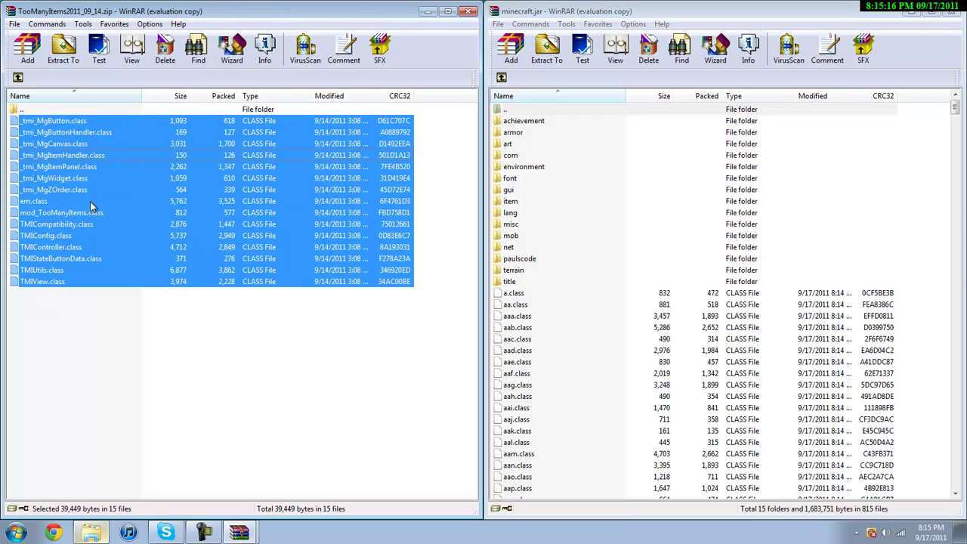
left_click_drag(84, 182, 665, 208)
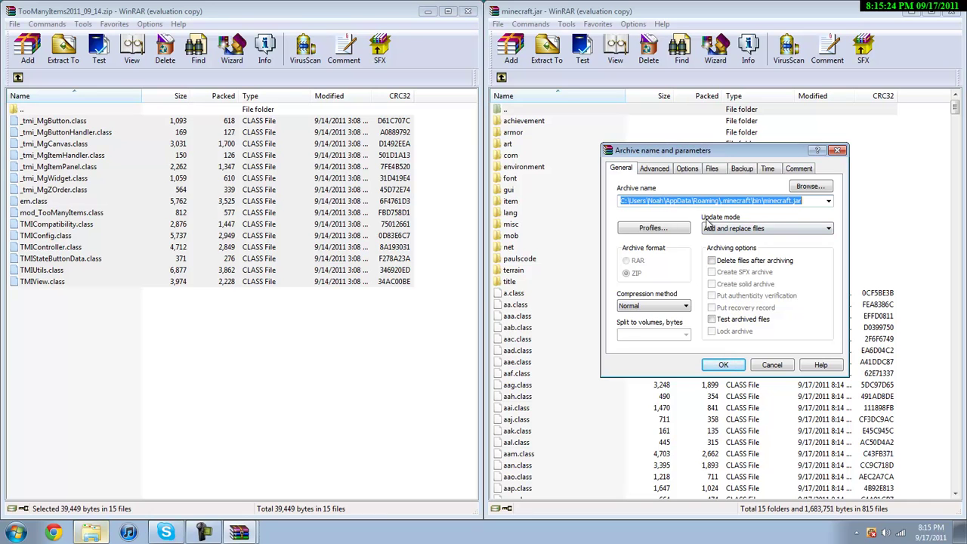
left_click(723, 365)
Close the minecraft.jar archive, the bin folder and the TooManyItems archive
left_click(954, 12)
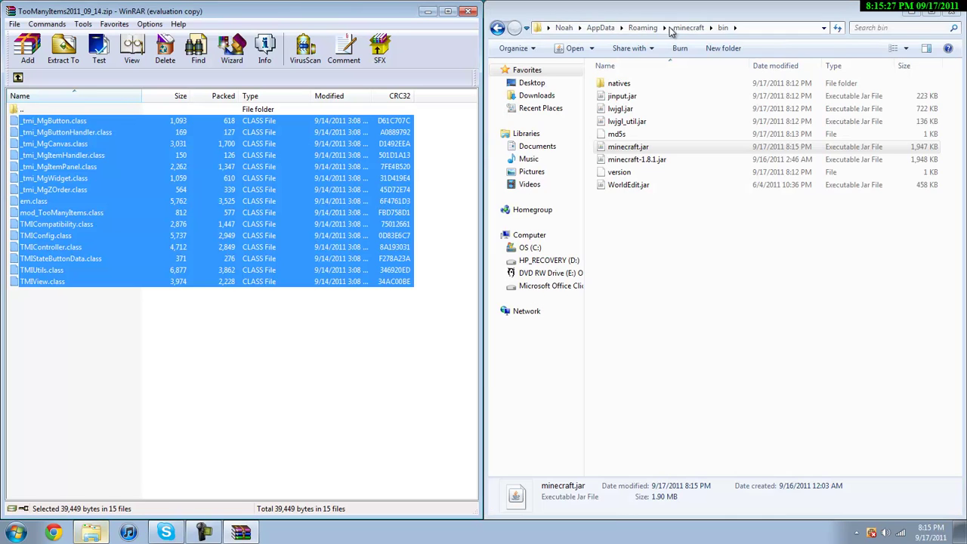
left_click(953, 9)
left_click(468, 12)
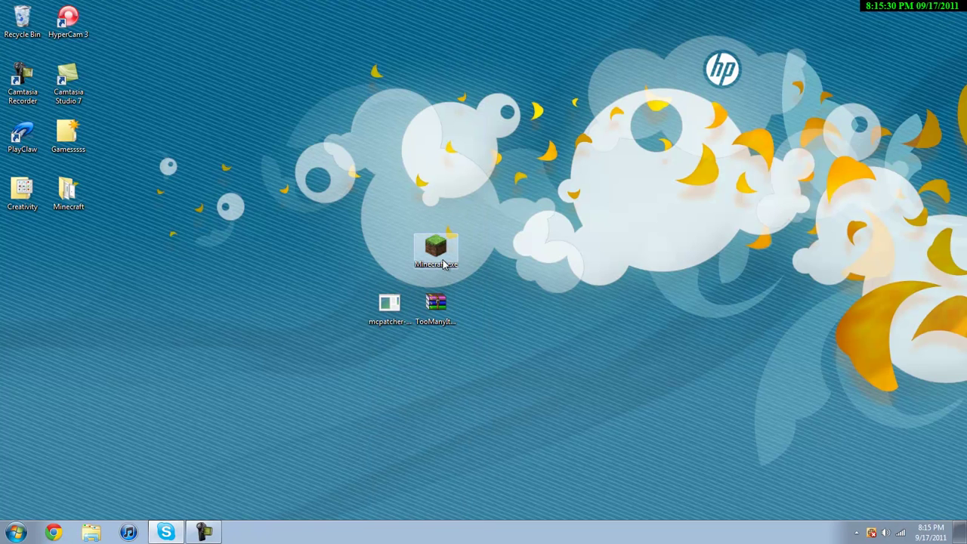
Launch Minecraft.exe, log in with the remembered account, and apply the Sphax PureBDCraft 128x.zip texture pack
double_click(438, 251)
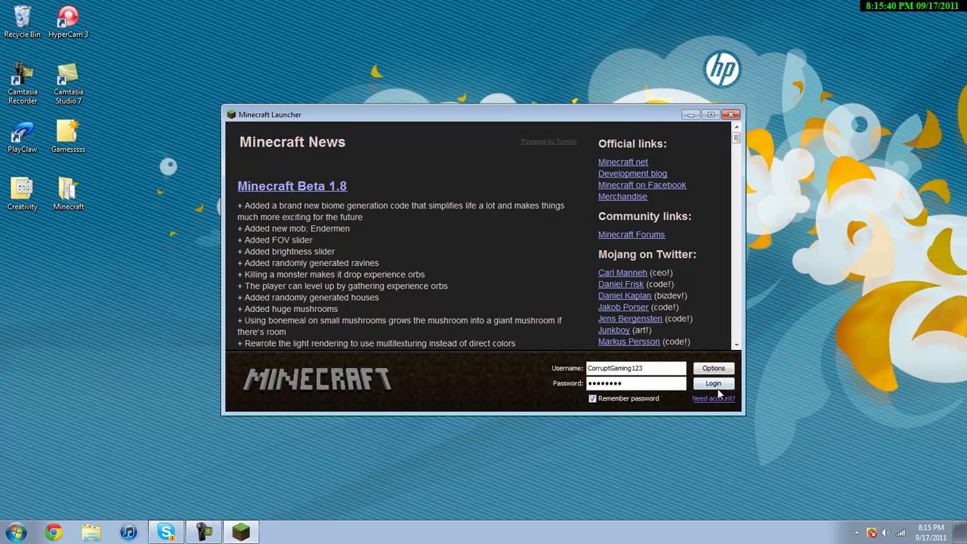
left_click(714, 384)
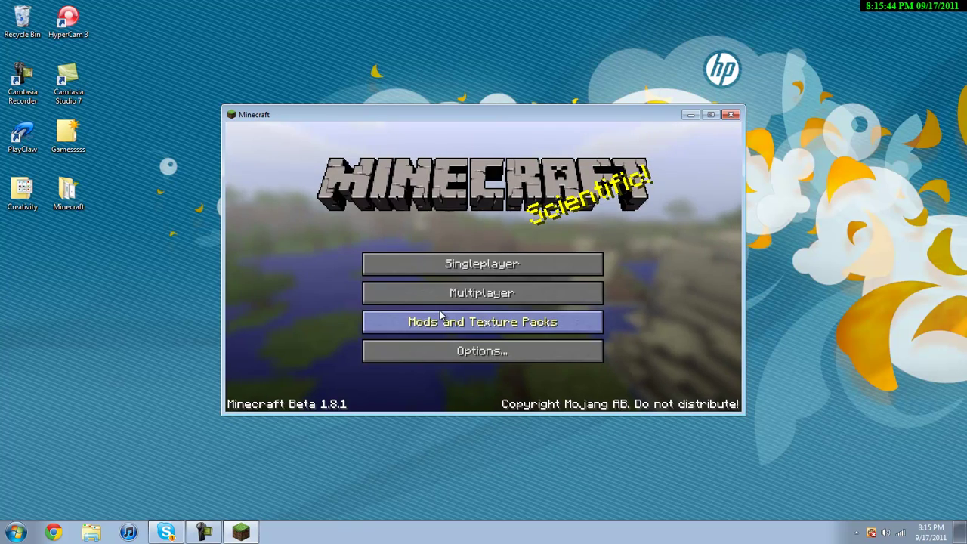
left_click(446, 319)
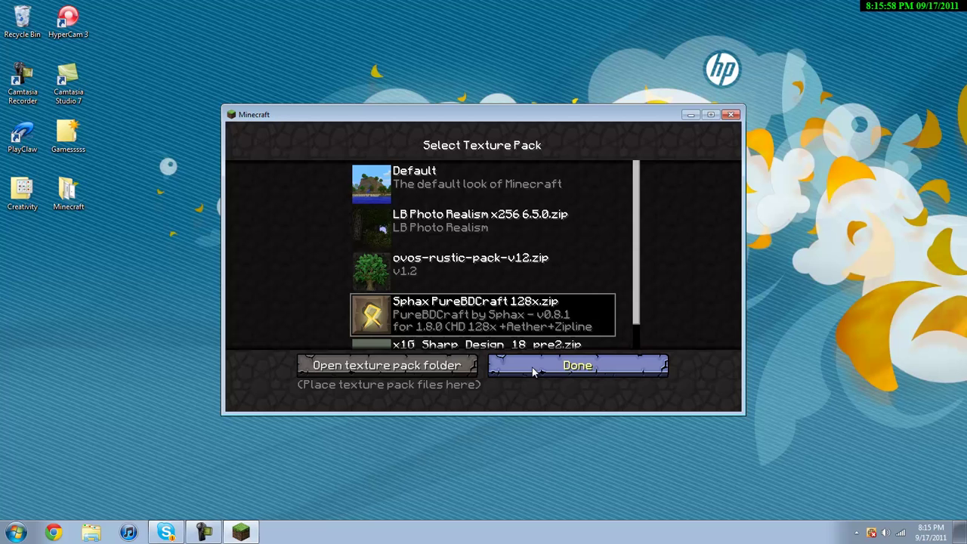
left_click(533, 370)
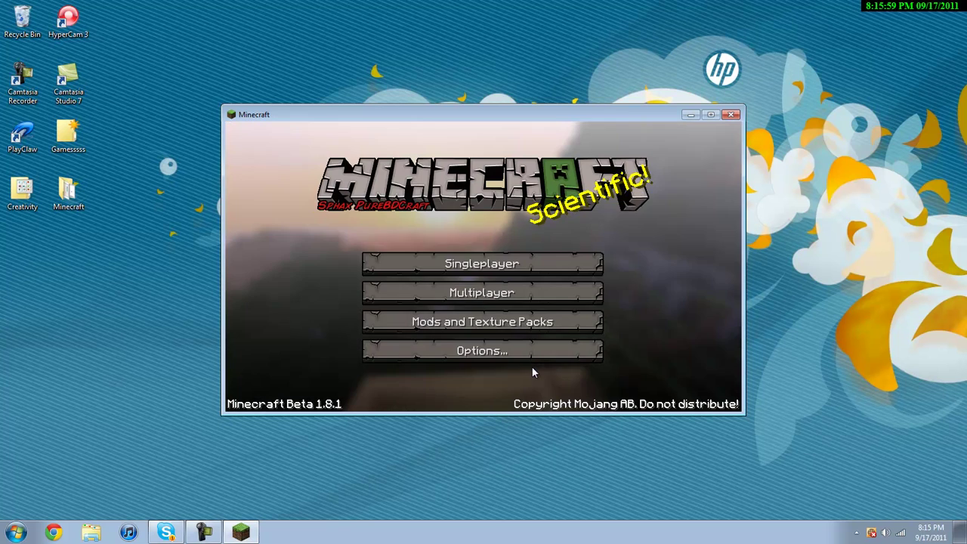
Load the singleplayer world named New World
left_click(474, 265)
left_click(402, 237)
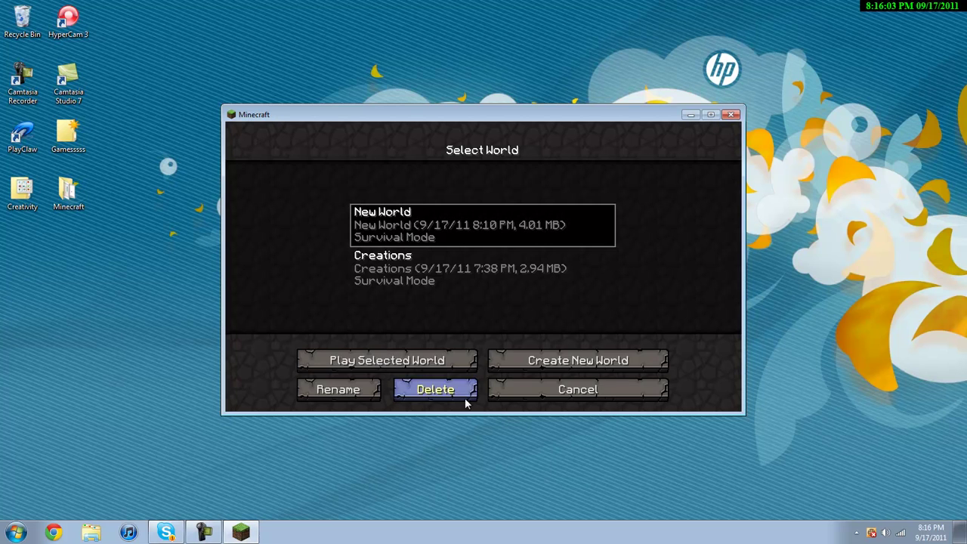
left_click(411, 361)
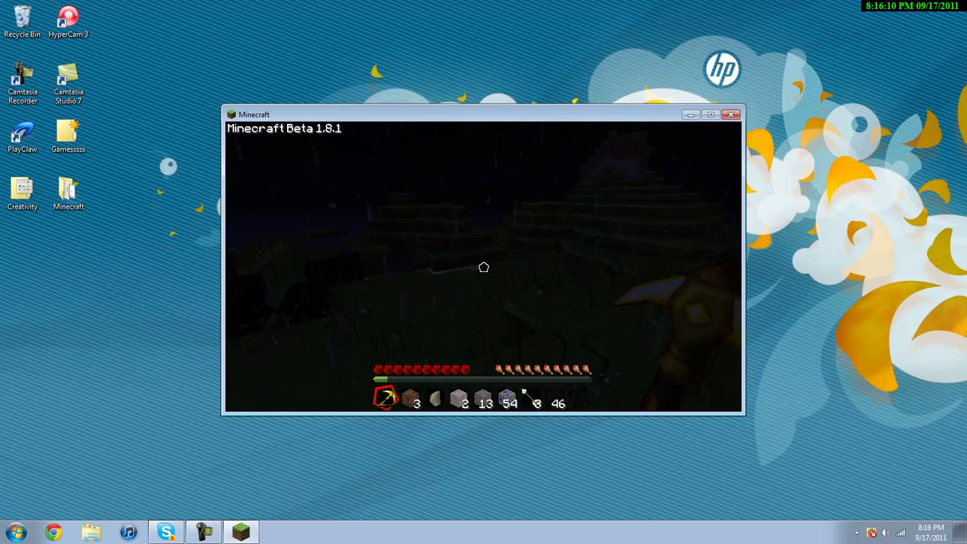
Empty the inventory with the TooManyItems trash, take the Water 8 block from the item list, and place it in the world
key("w")
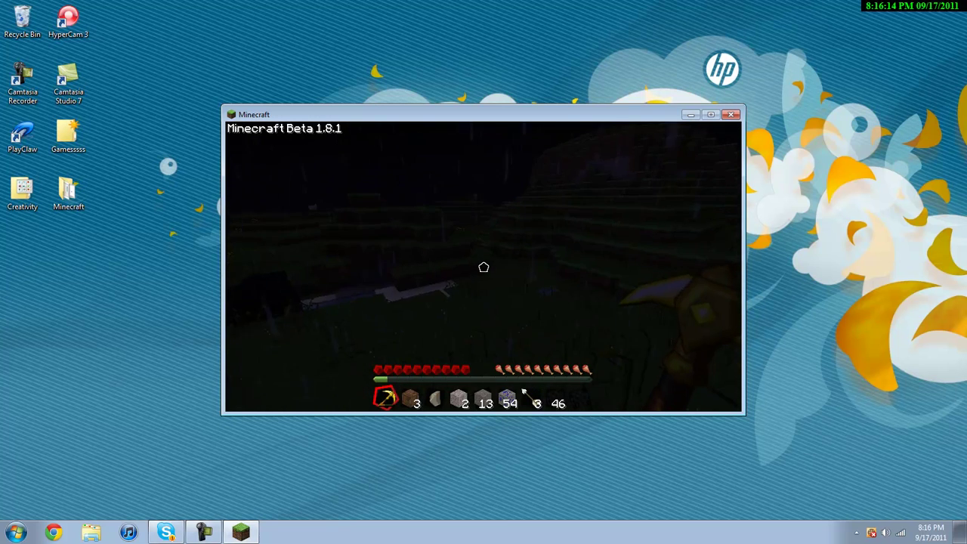
key("e")
left_click(287, 391, "shift")
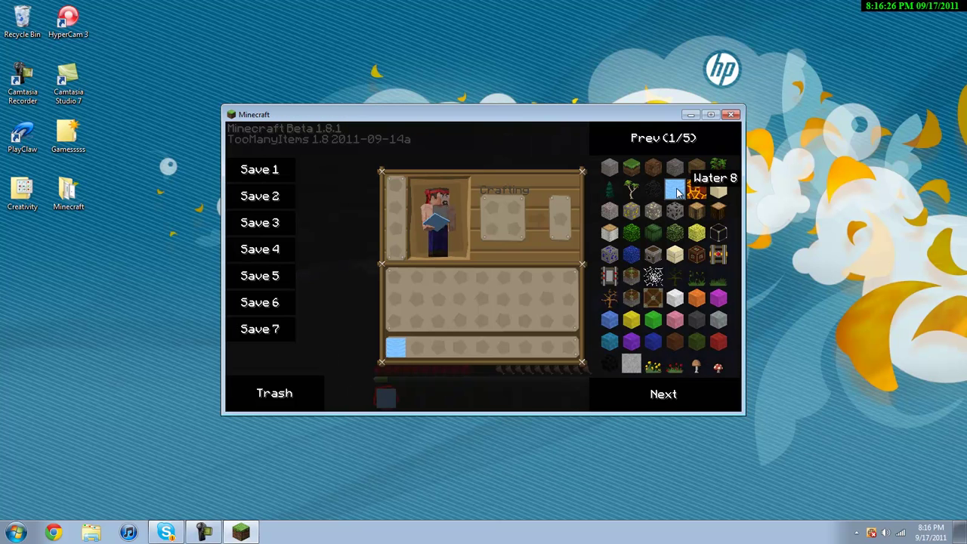
key("e")
right_click(483, 268)
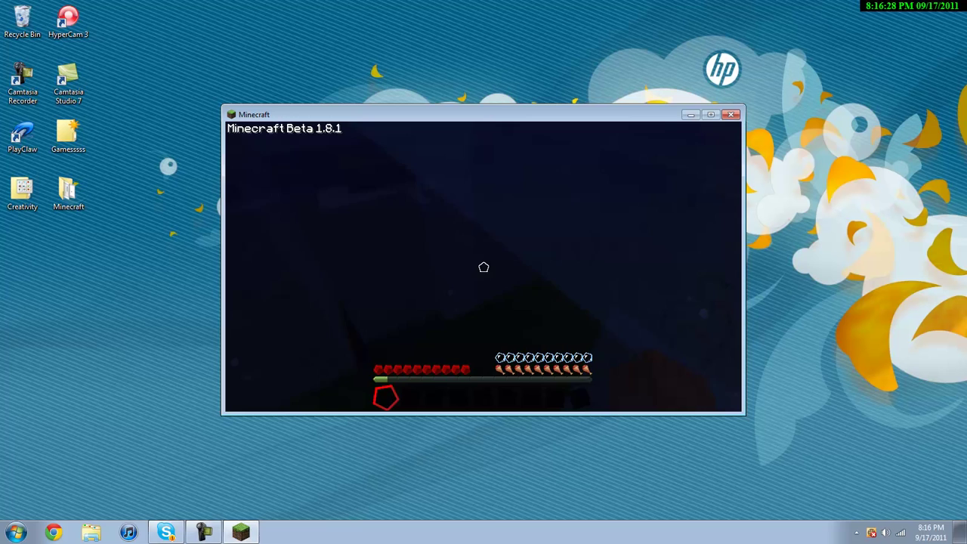
Walk around the placed water and strike at the grass beside it to examine the flow
key("s")
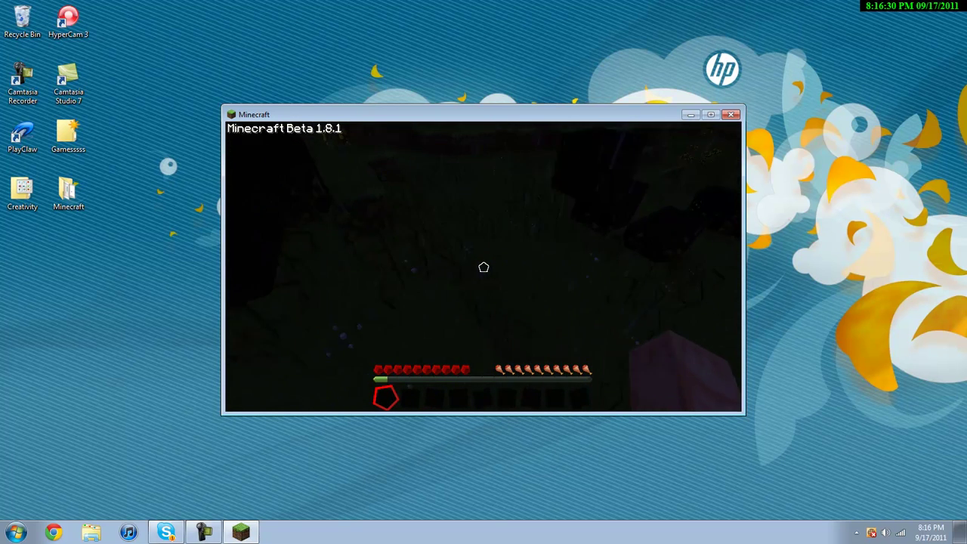
key("w")
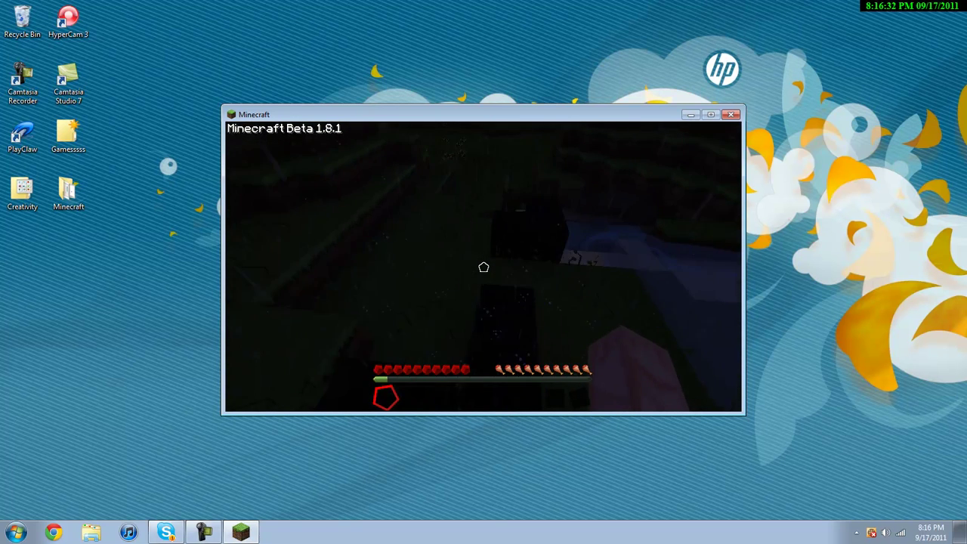
key("w")
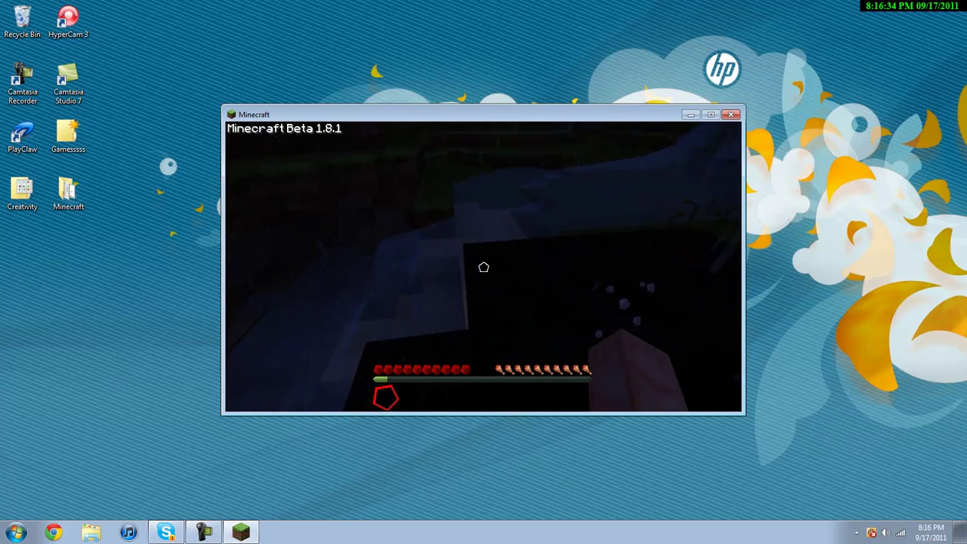
key("w")
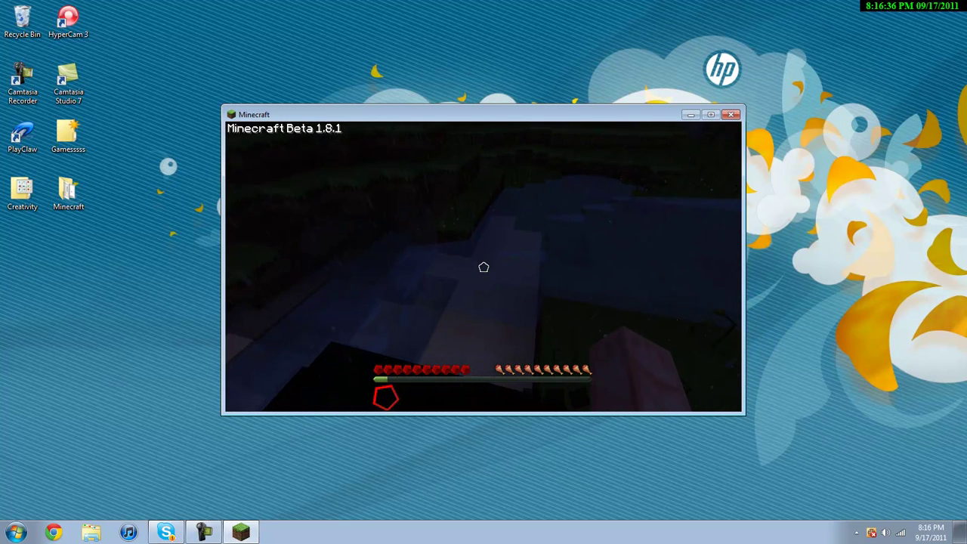
key("w")
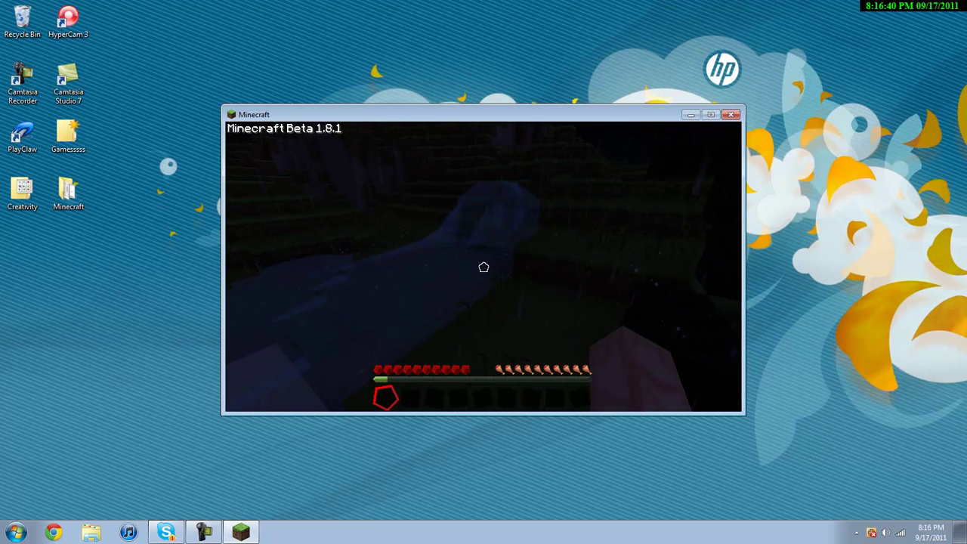
key("w")
left_click(483, 267)
left_click(483, 267)
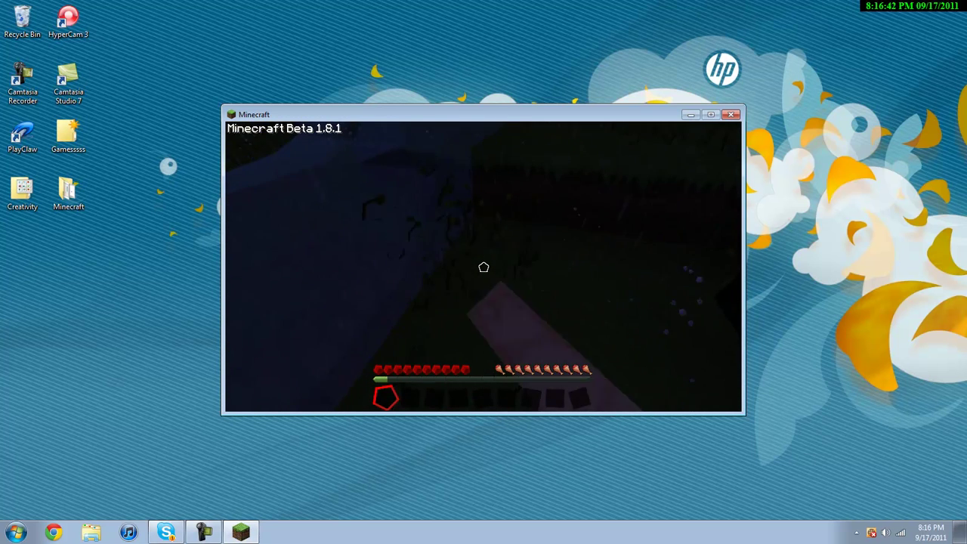
key("w")
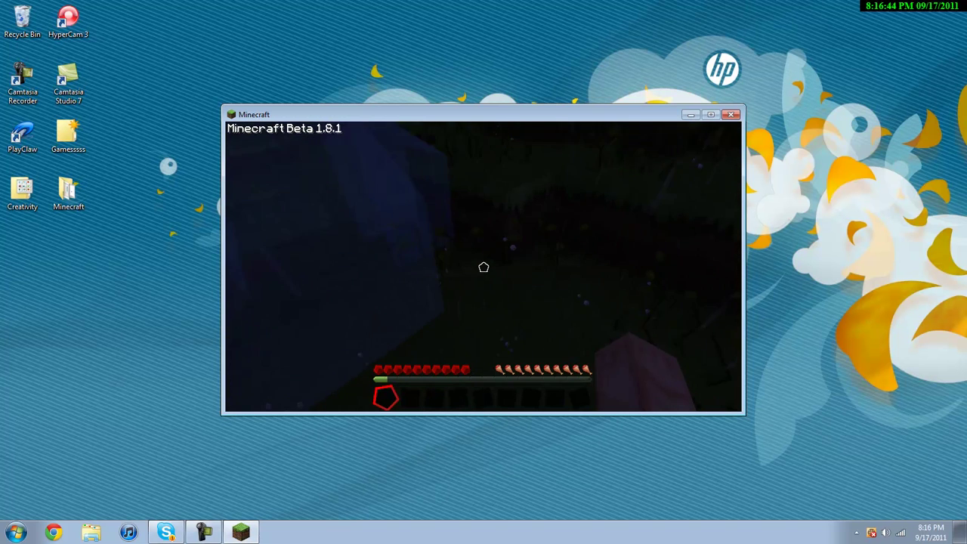
key("w")
left_click(483, 267)
left_click(484, 266)
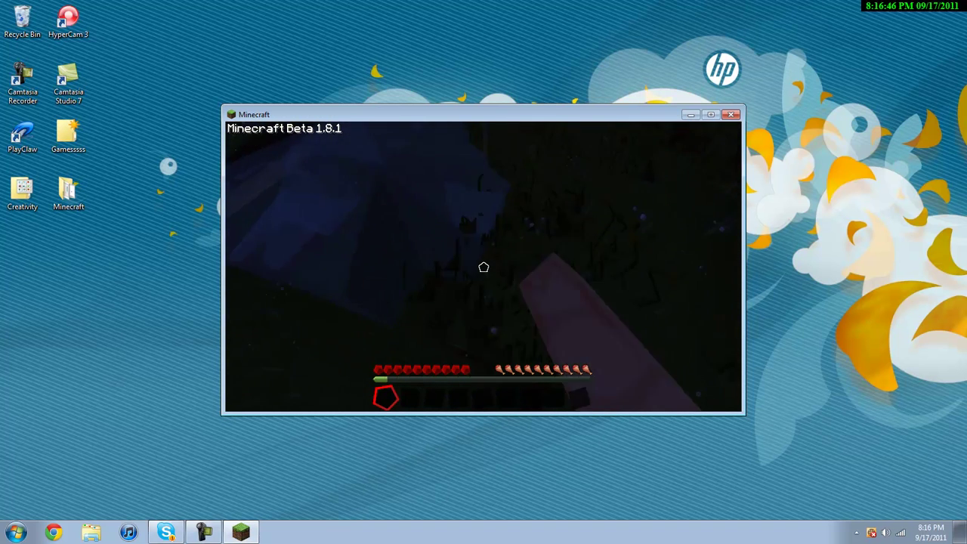
Explore the dark terrain along the flowing water, striking at what stands beside it, and pause the game
key("w")
left_click(483, 267)
left_click(483, 267)
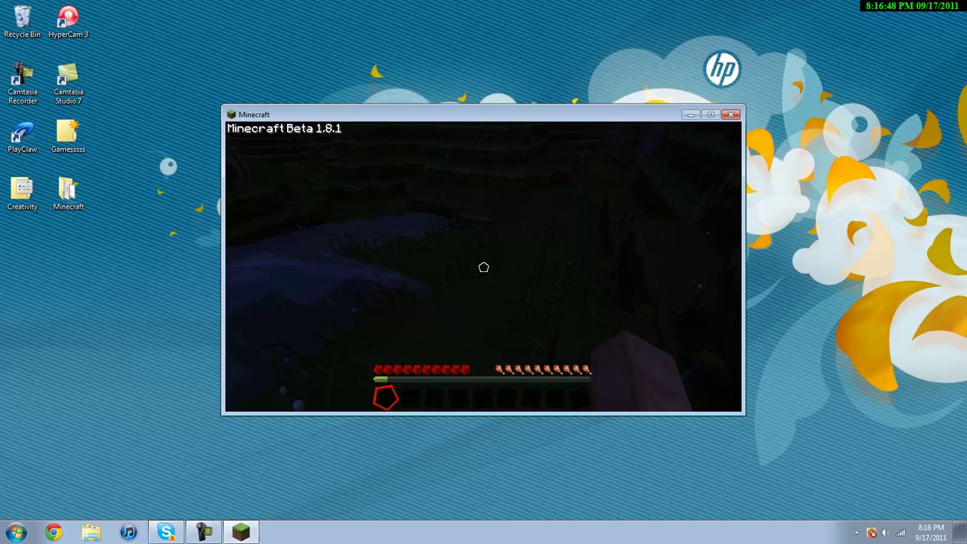
key("w")
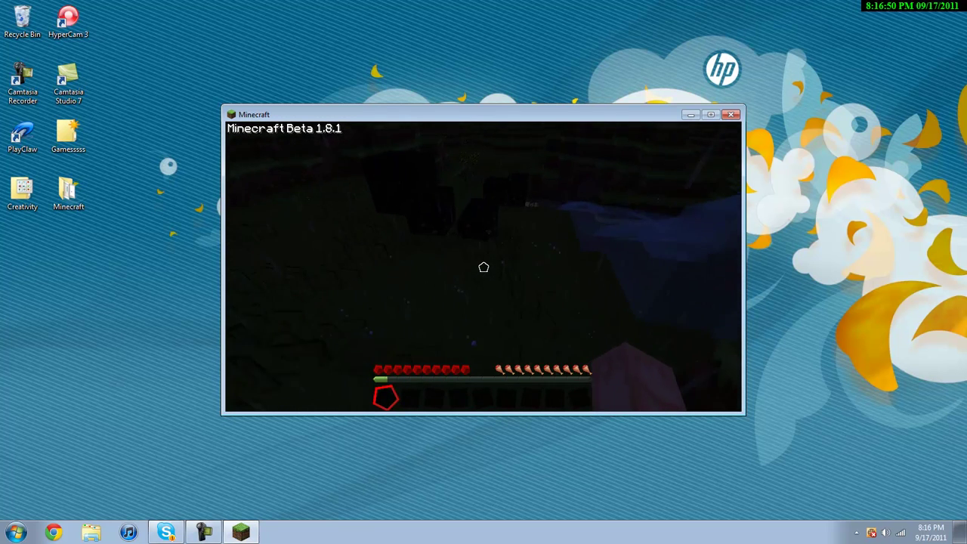
key("w")
left_click(483, 267)
left_click(484, 267)
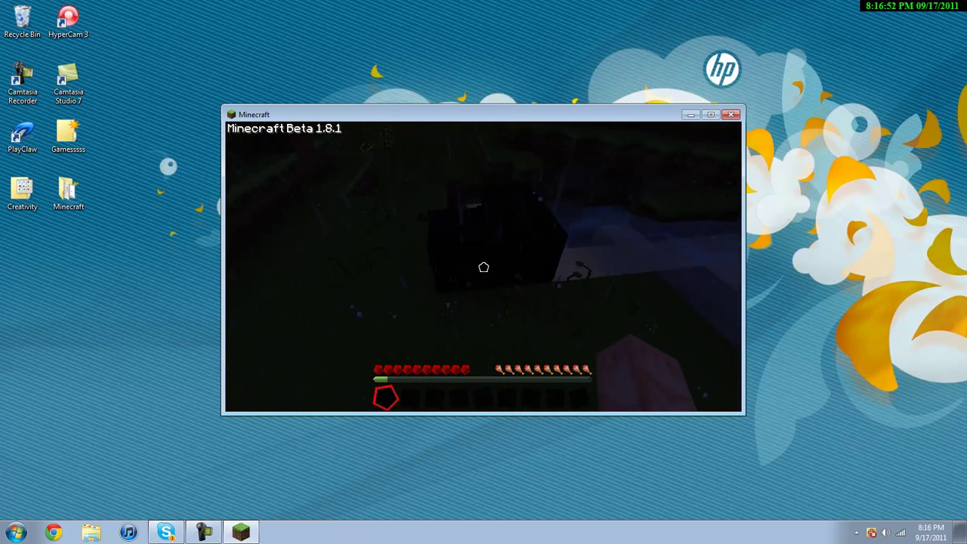
key("w")
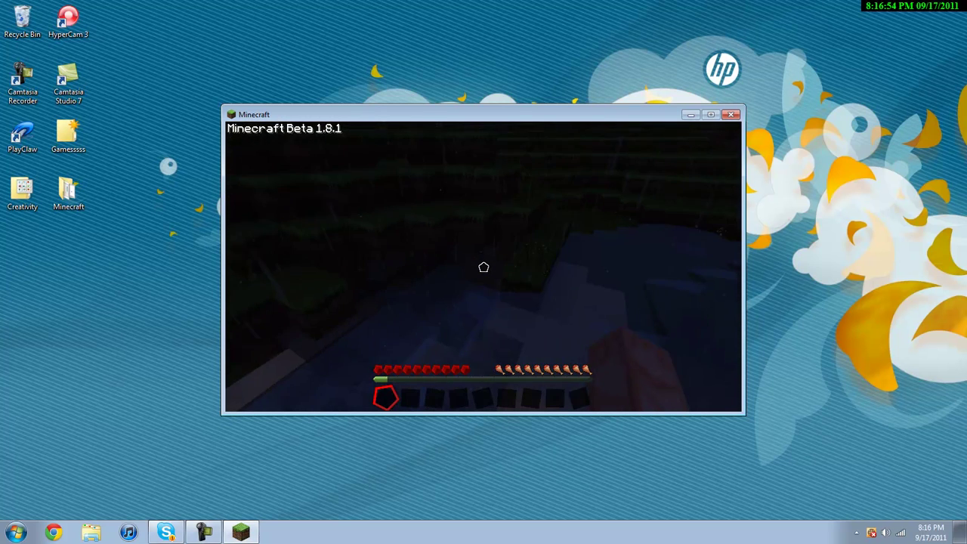
key("w")
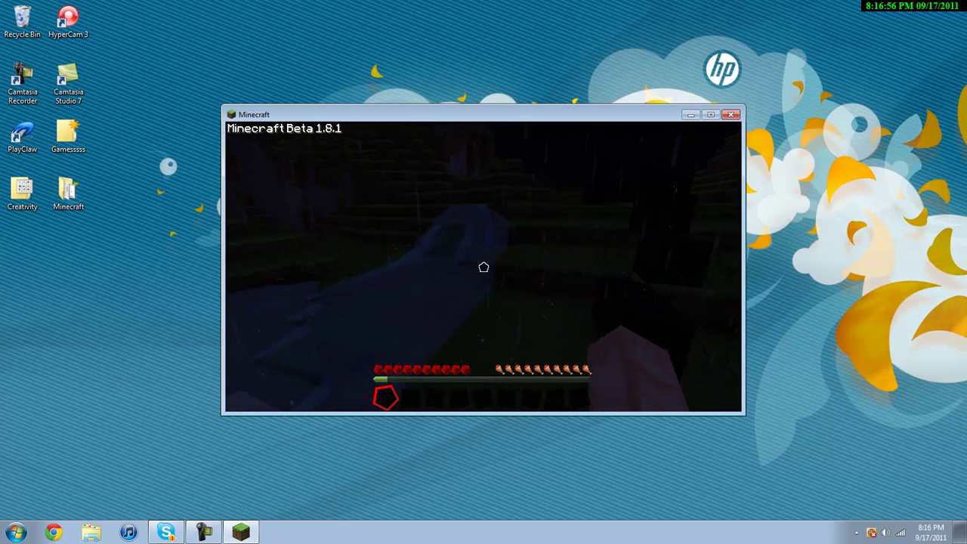
key("Escape")
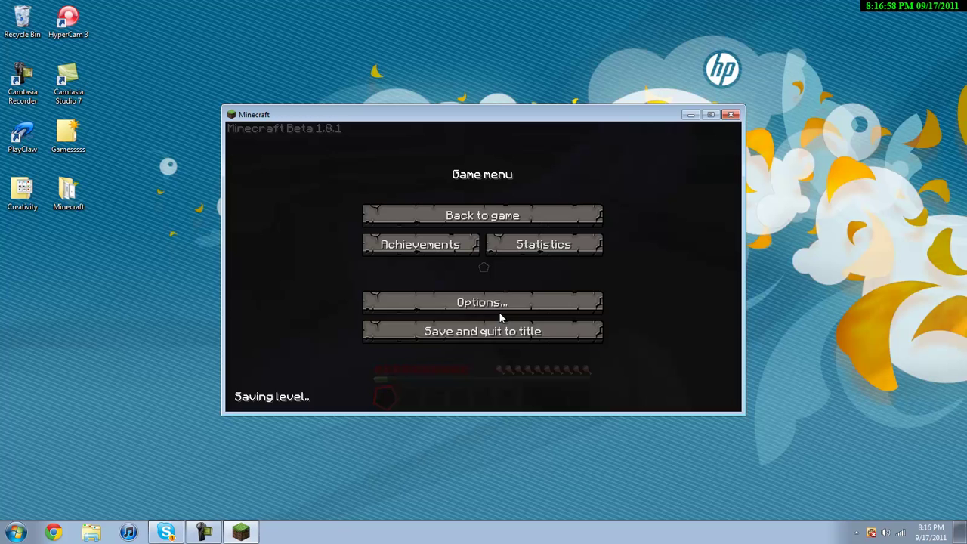